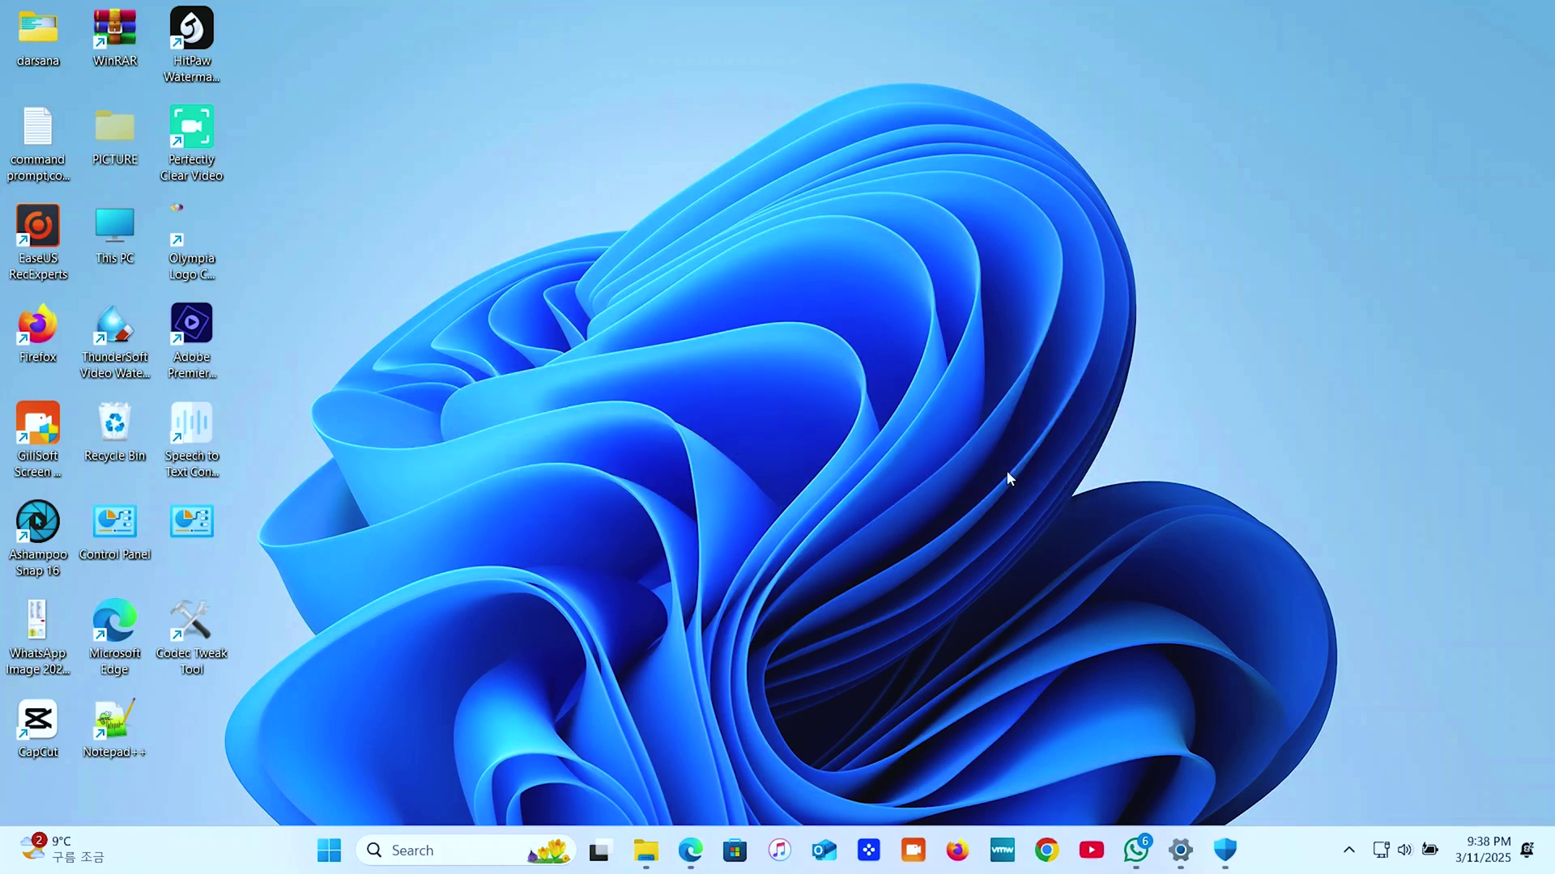
Bring up the Windows Security page under Privacy & security in Settings.
{"action": "left_click", "coordinate": [366, 852]}
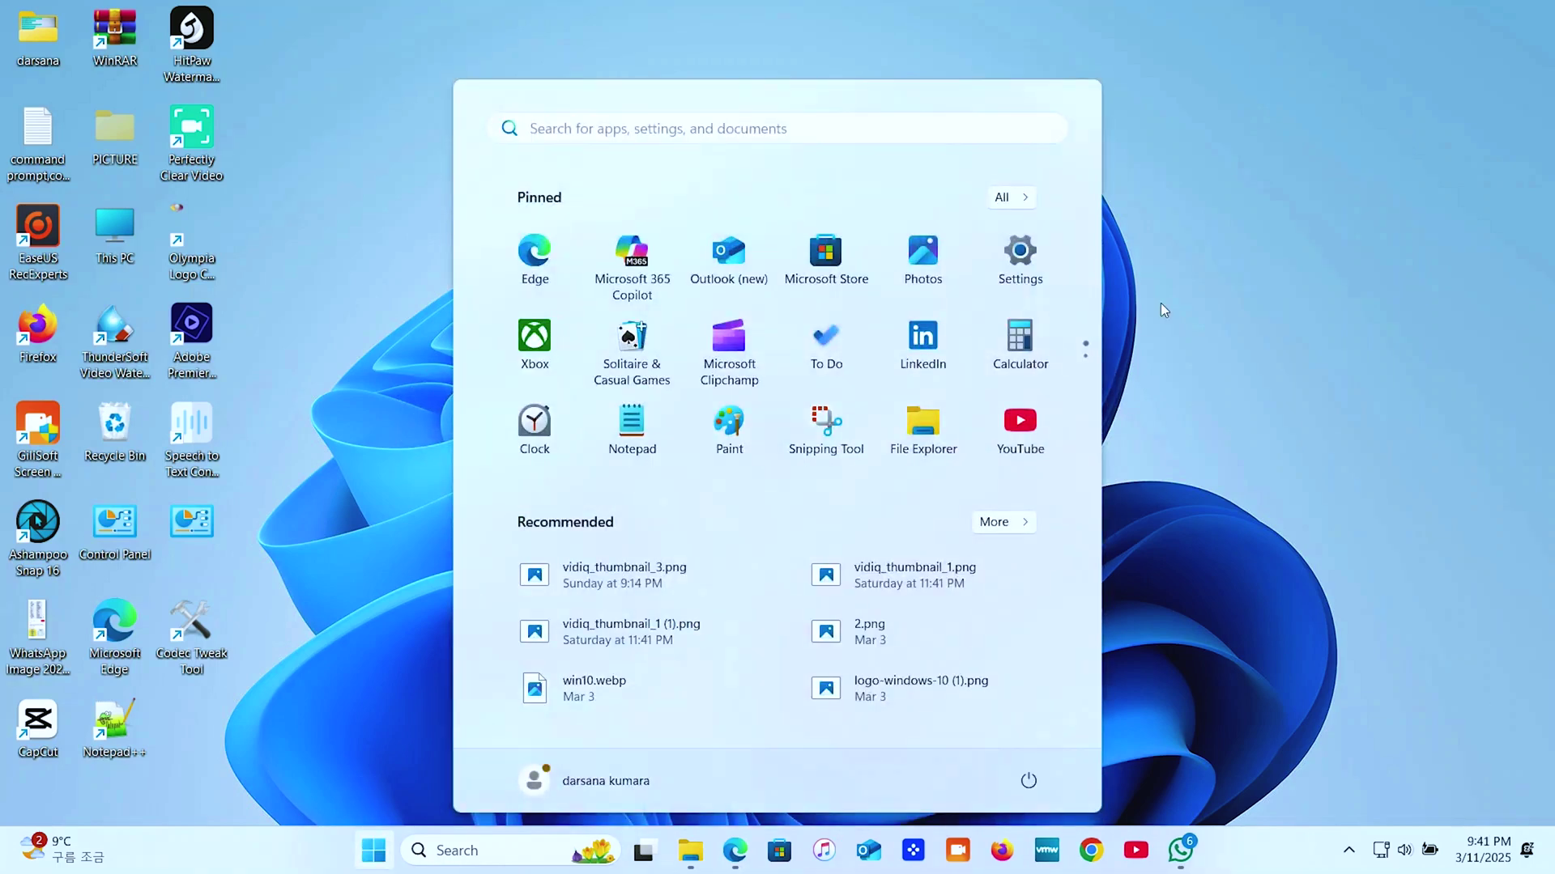
{"action": "left_click", "coordinate": [1065, 272]}
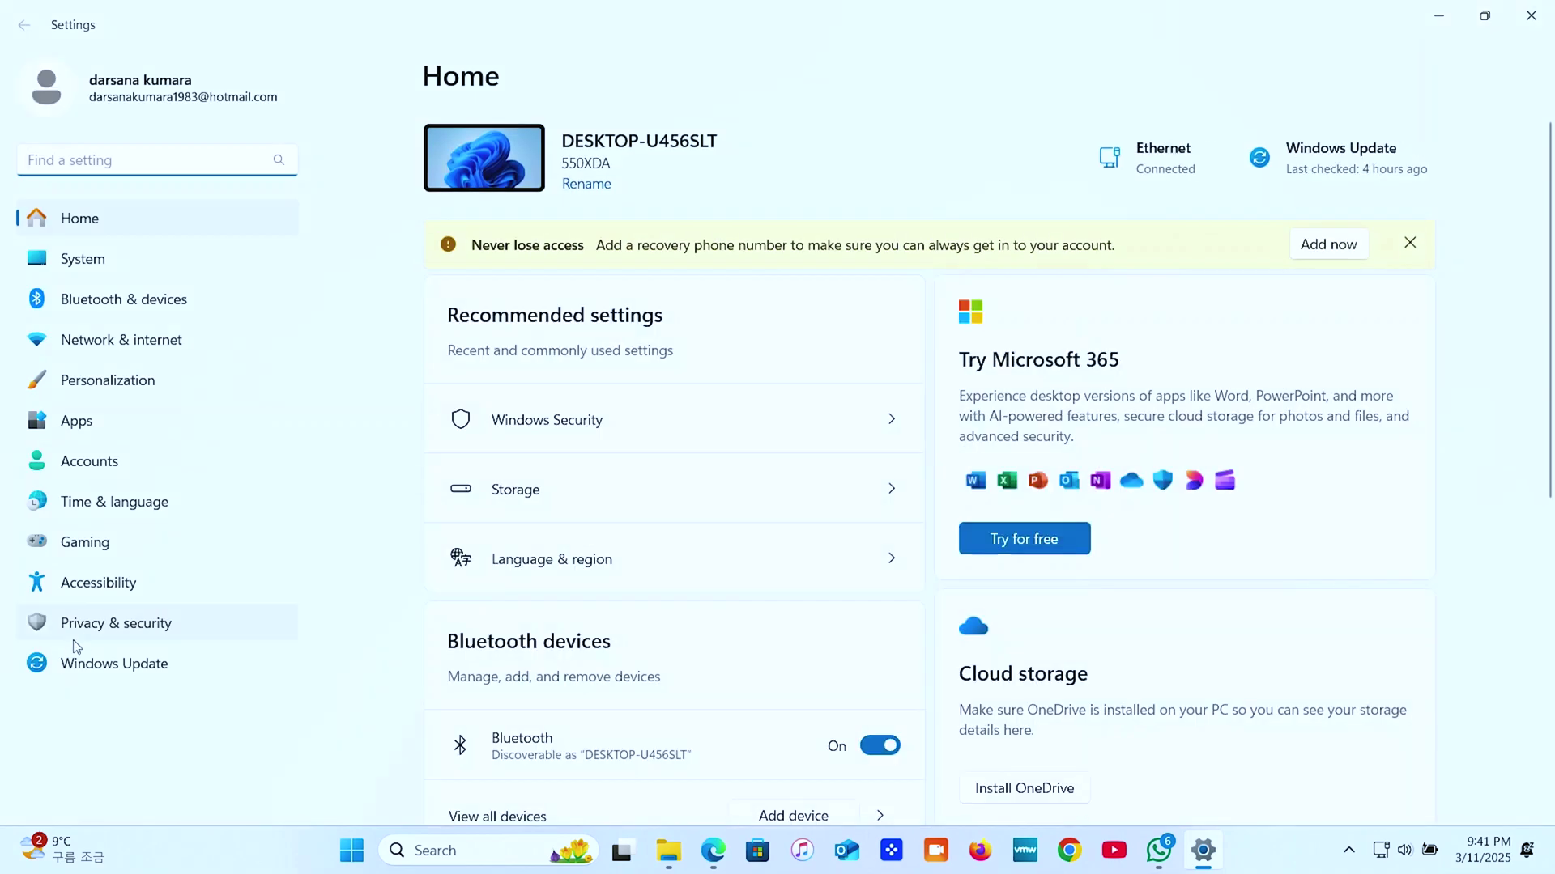
{"action": "left_click", "coordinate": [81, 638]}
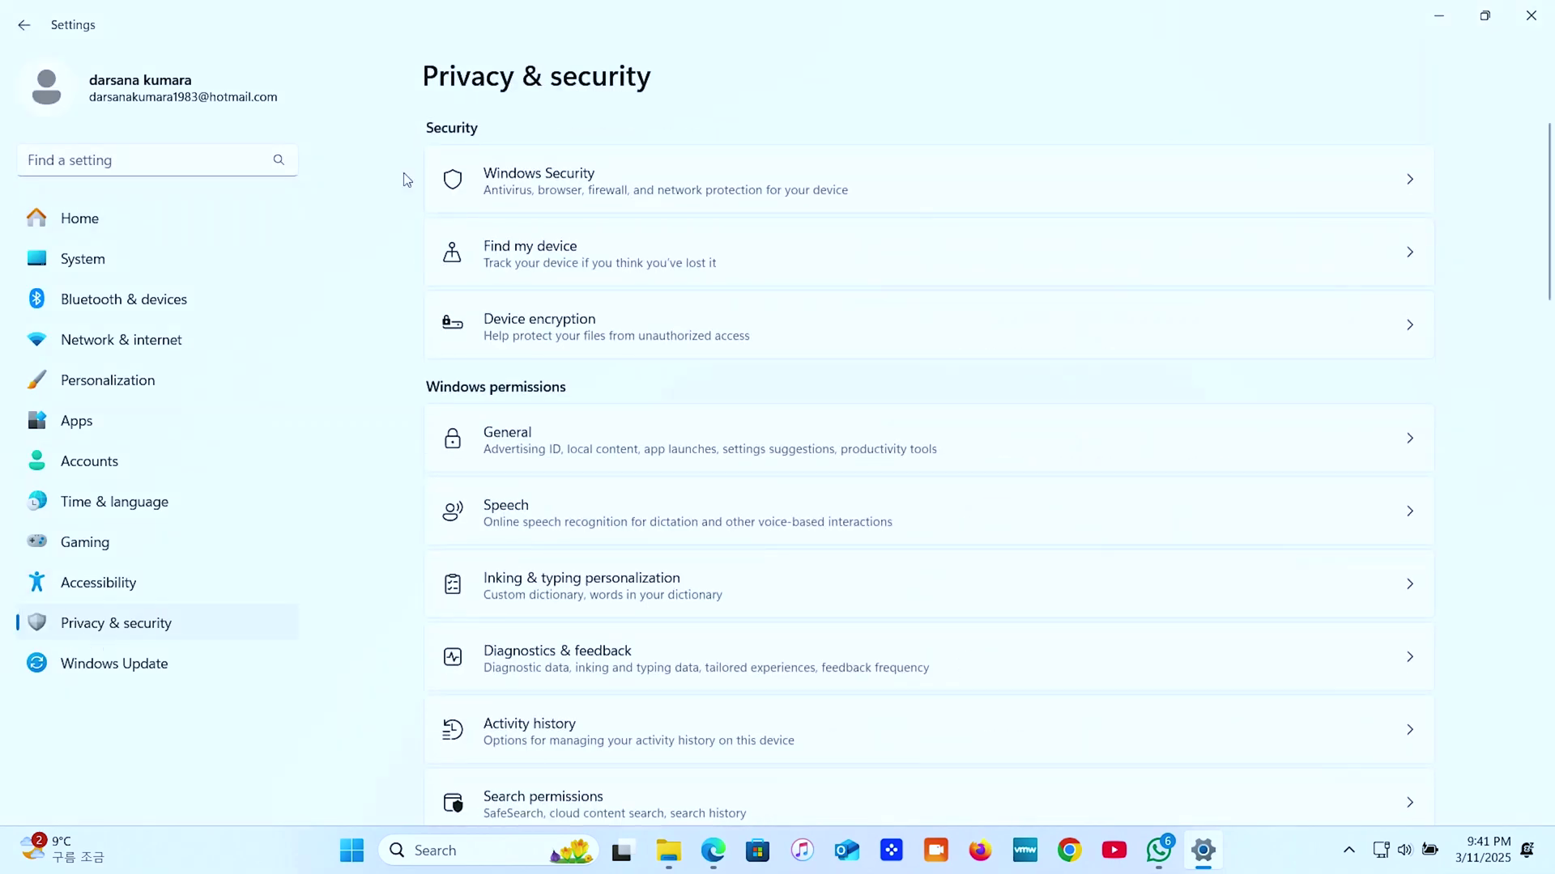
{"action": "left_click", "coordinate": [559, 193]}
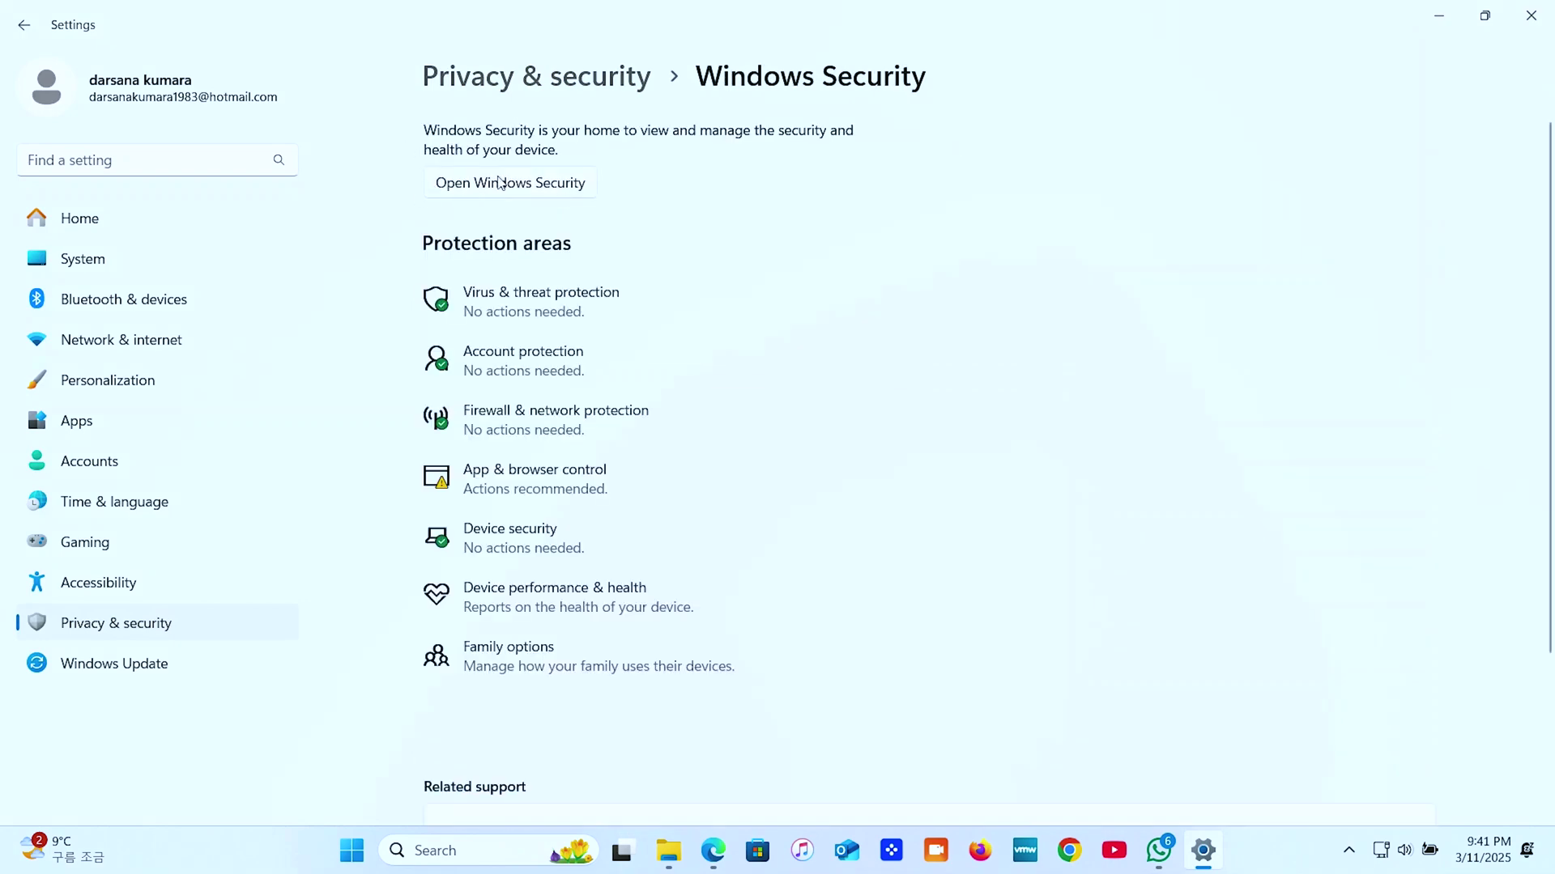
Enable SmartScreen for Microsoft Edge under App & browser control's reputation-based protection.
{"action": "left_click", "coordinate": [479, 186]}
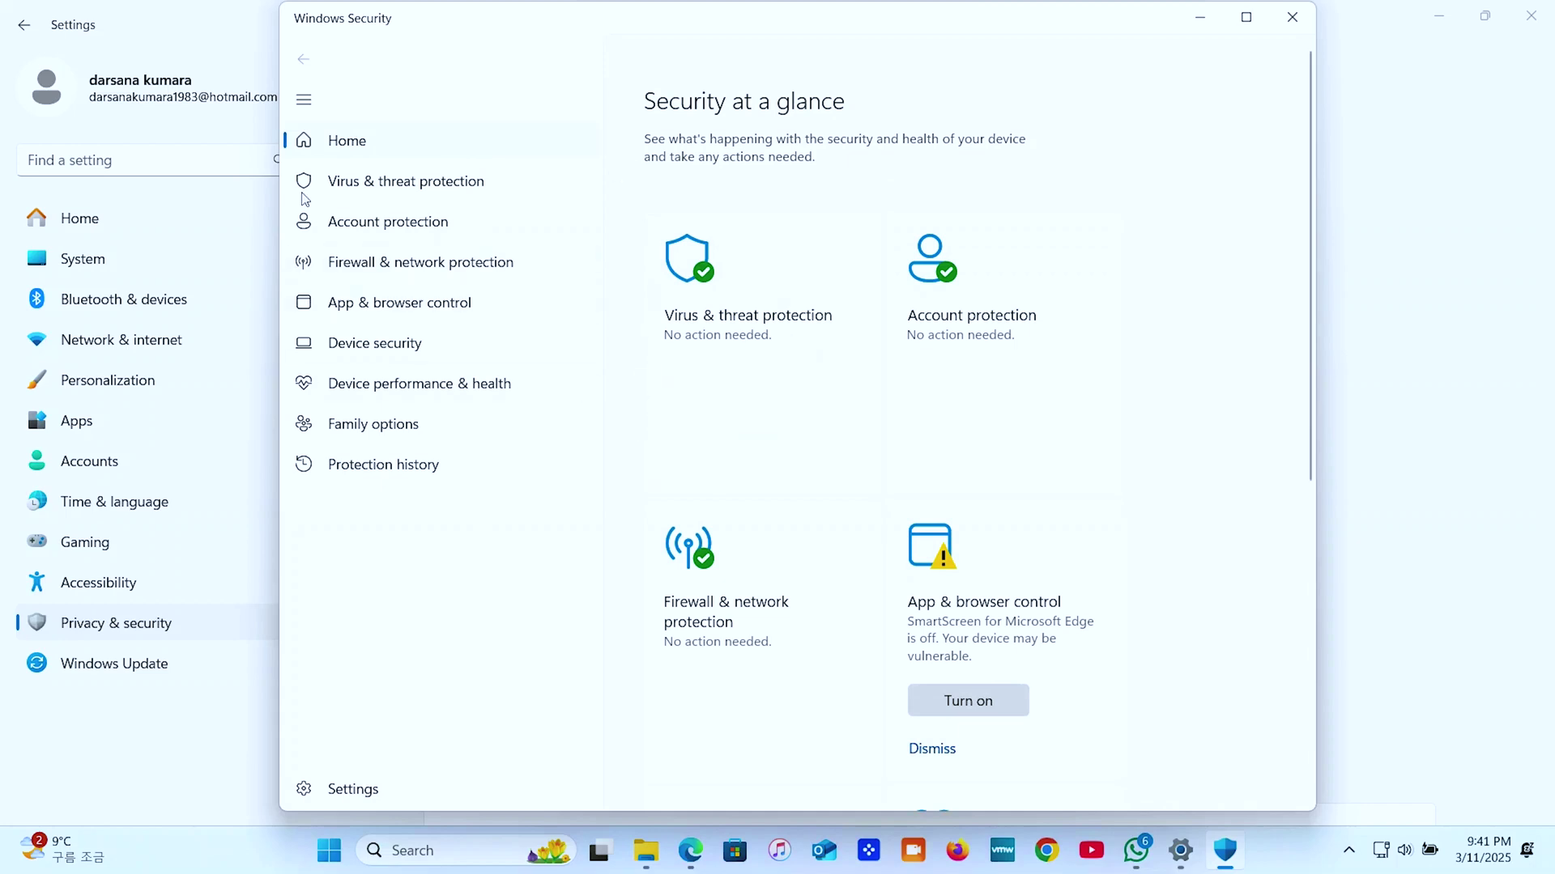
{"action": "left_click", "coordinate": [361, 306]}
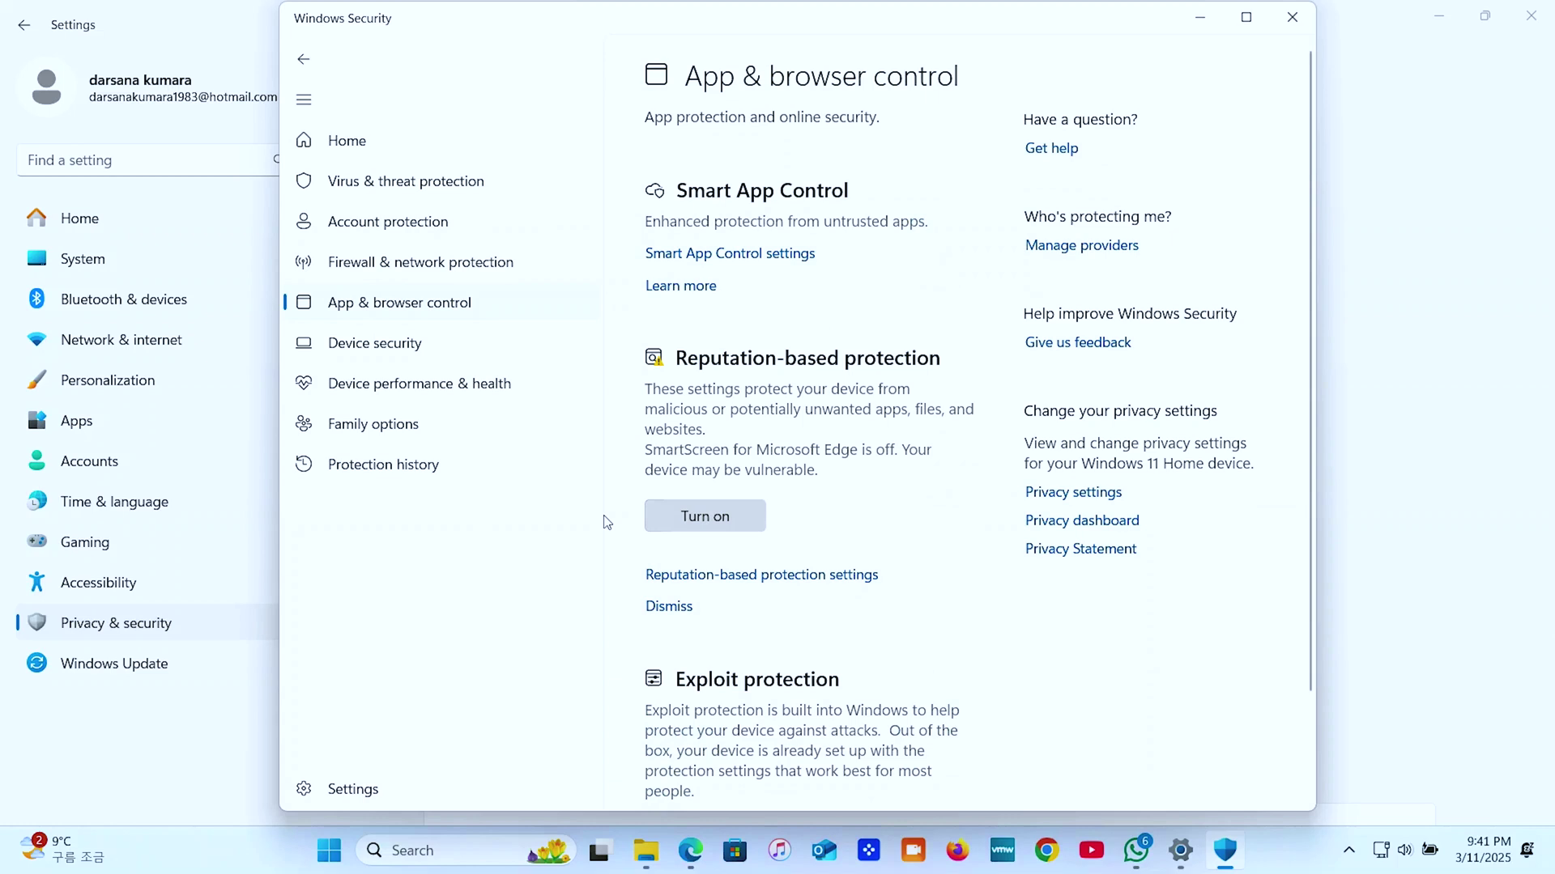
{"action": "left_click", "coordinate": [697, 525]}
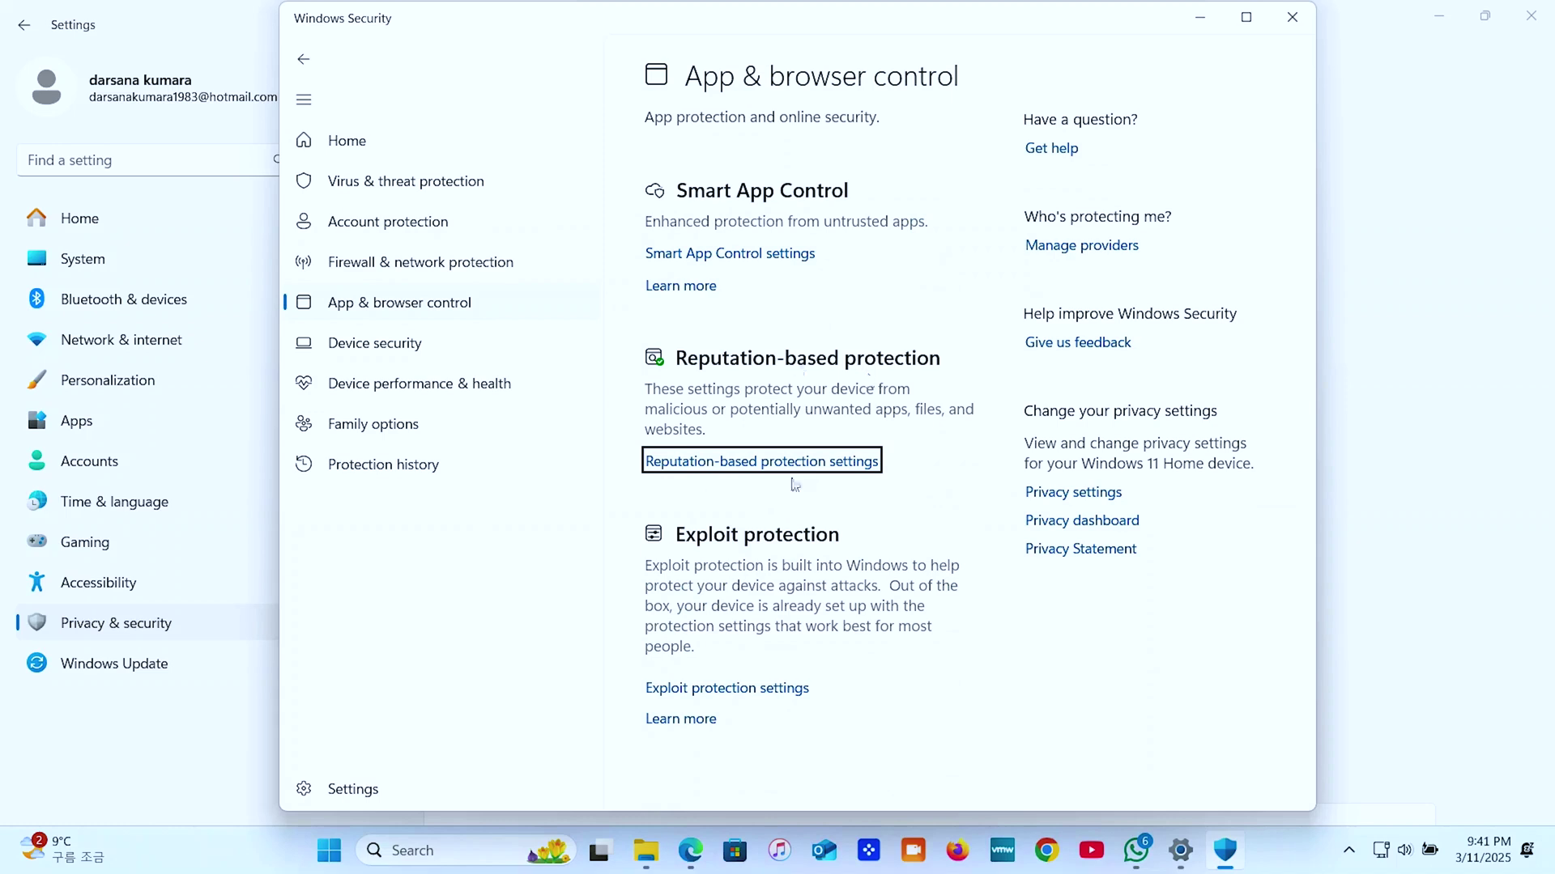
{"action": "left_click", "coordinate": [797, 468]}
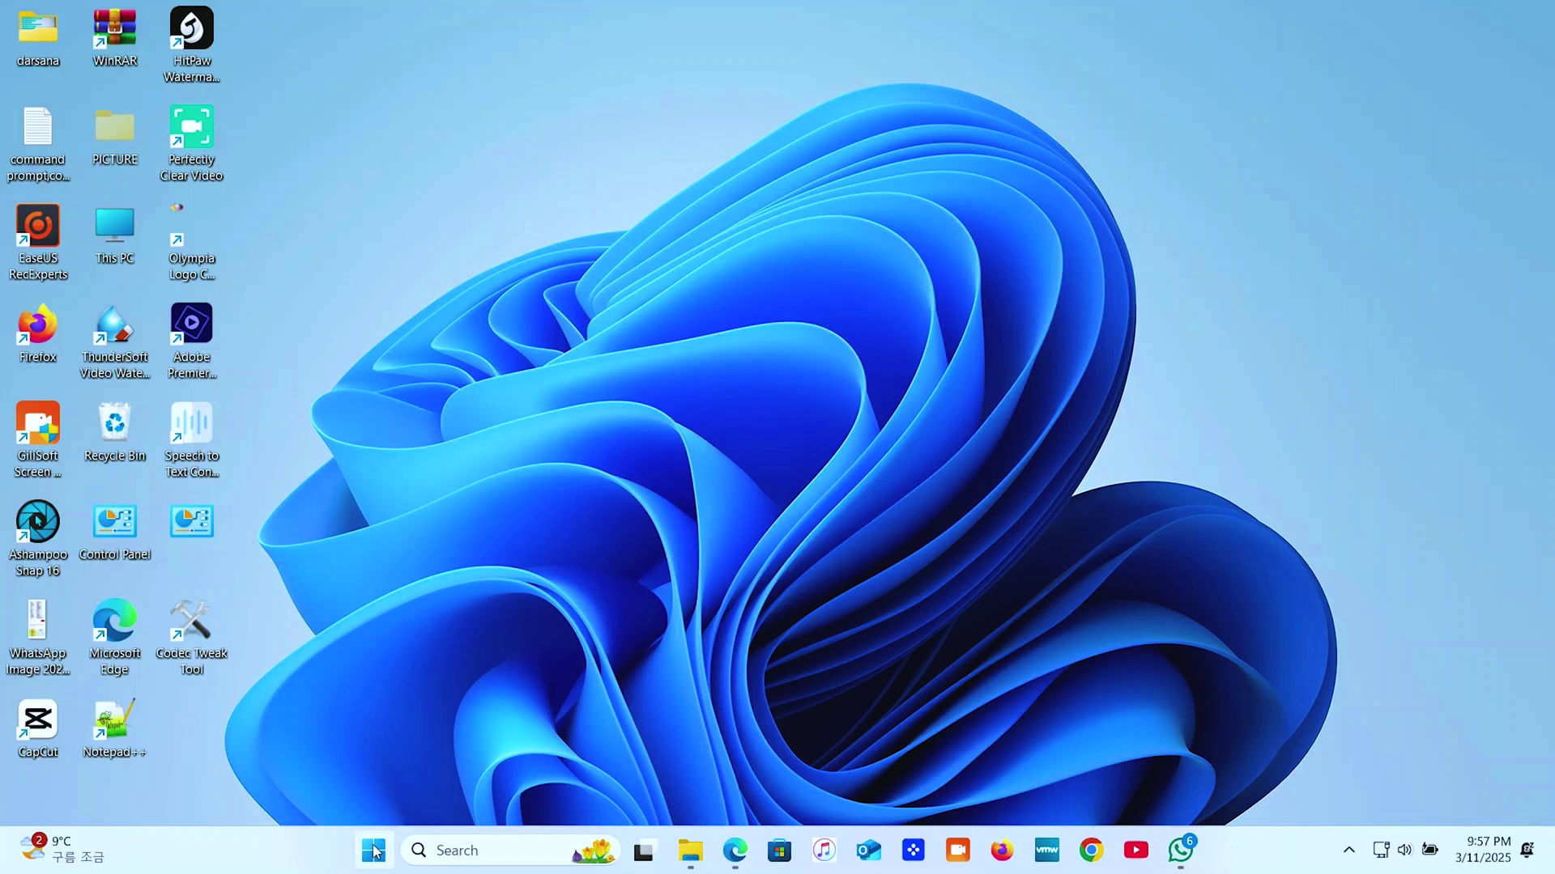
Return to the Privacy & security > Windows Security page in Settings.
{"action": "left_click", "coordinate": [373, 849]}
{"action": "left_click", "coordinate": [1035, 273]}
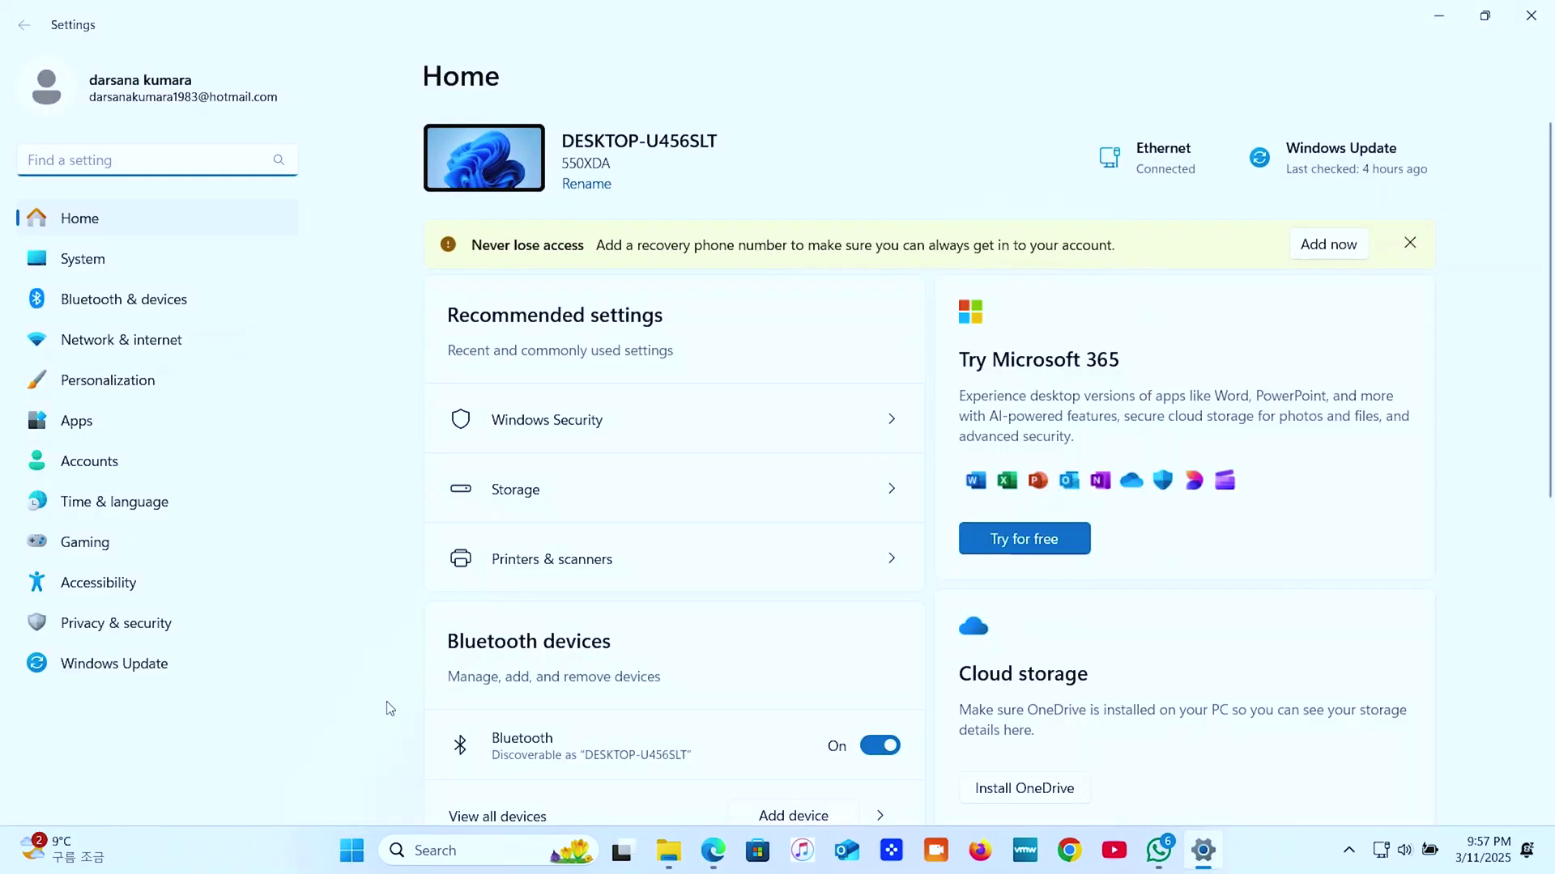
{"action": "left_click", "coordinate": [103, 621]}
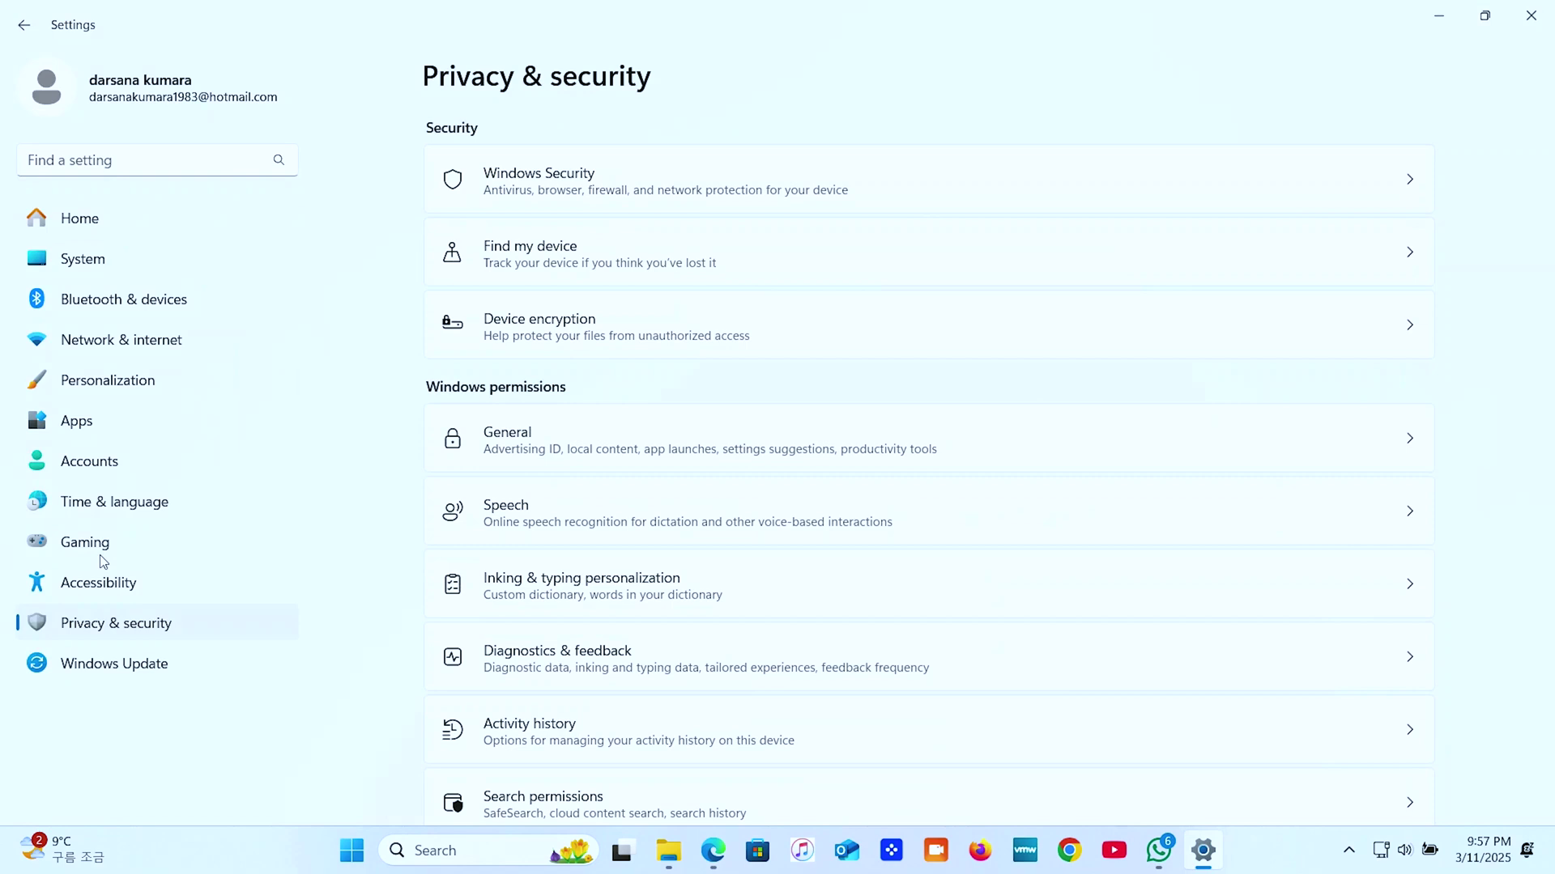
{"action": "left_click", "coordinate": [583, 198]}
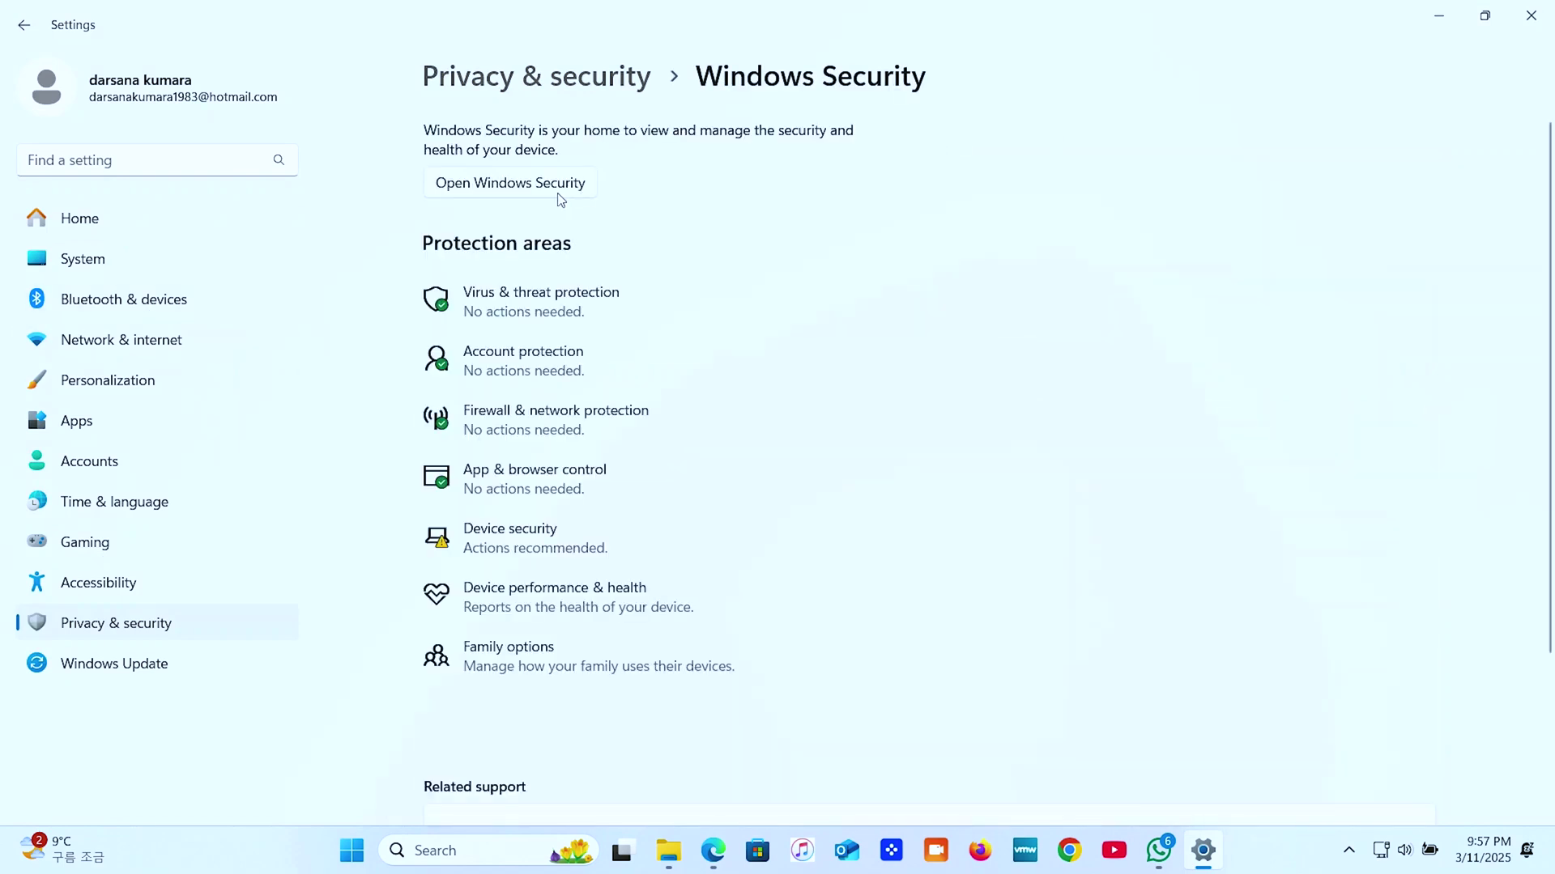
Enable Memory integrity in Device security's Core isolation details.
{"action": "left_click", "coordinate": [557, 193]}
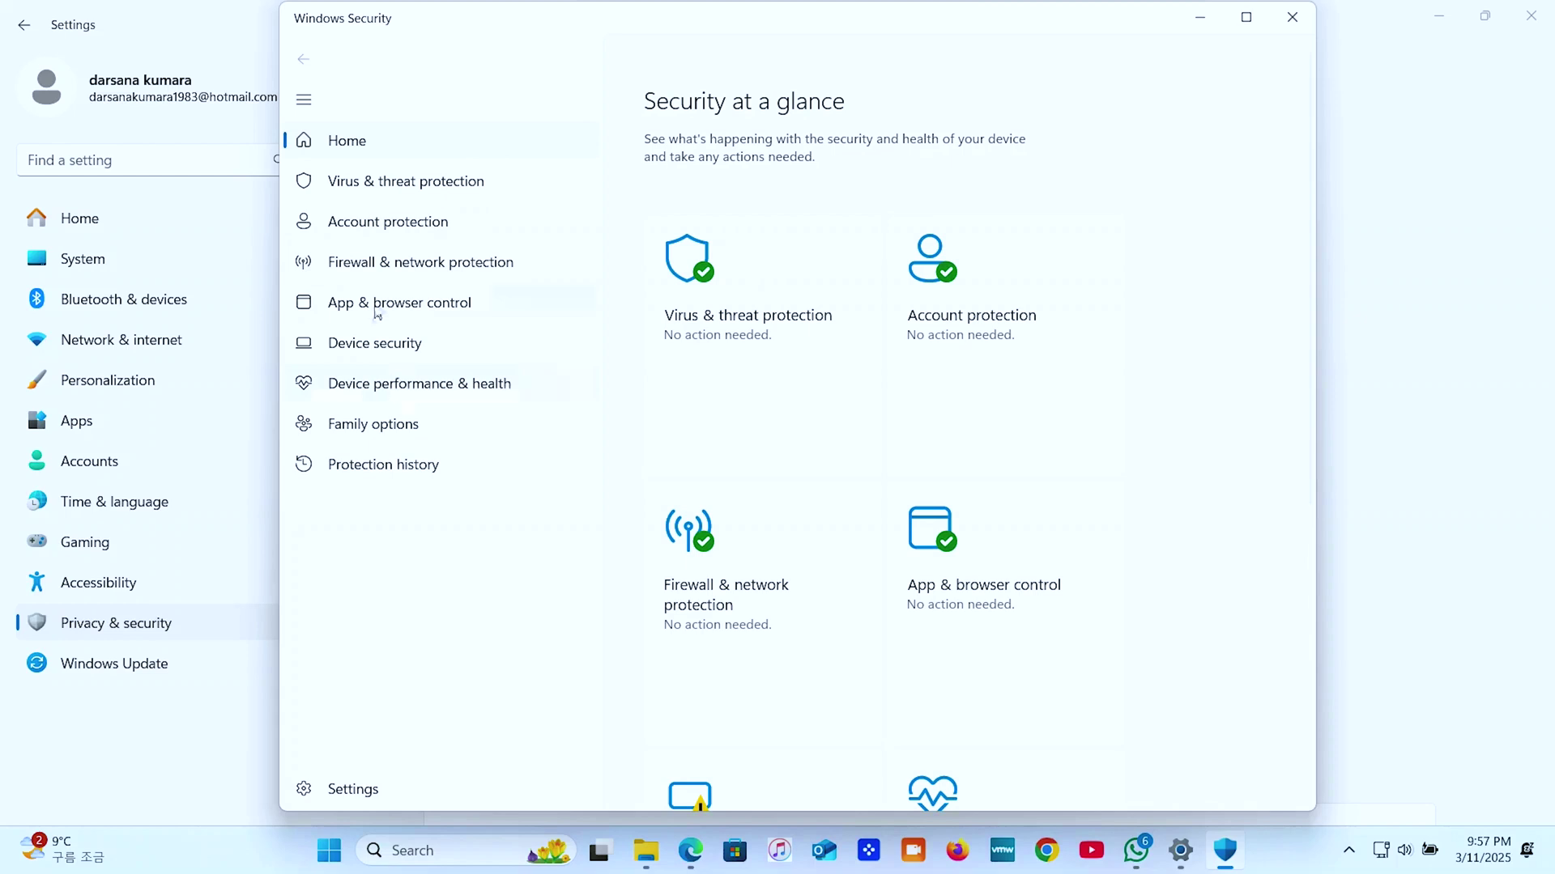
{"action": "left_click", "coordinate": [370, 347]}
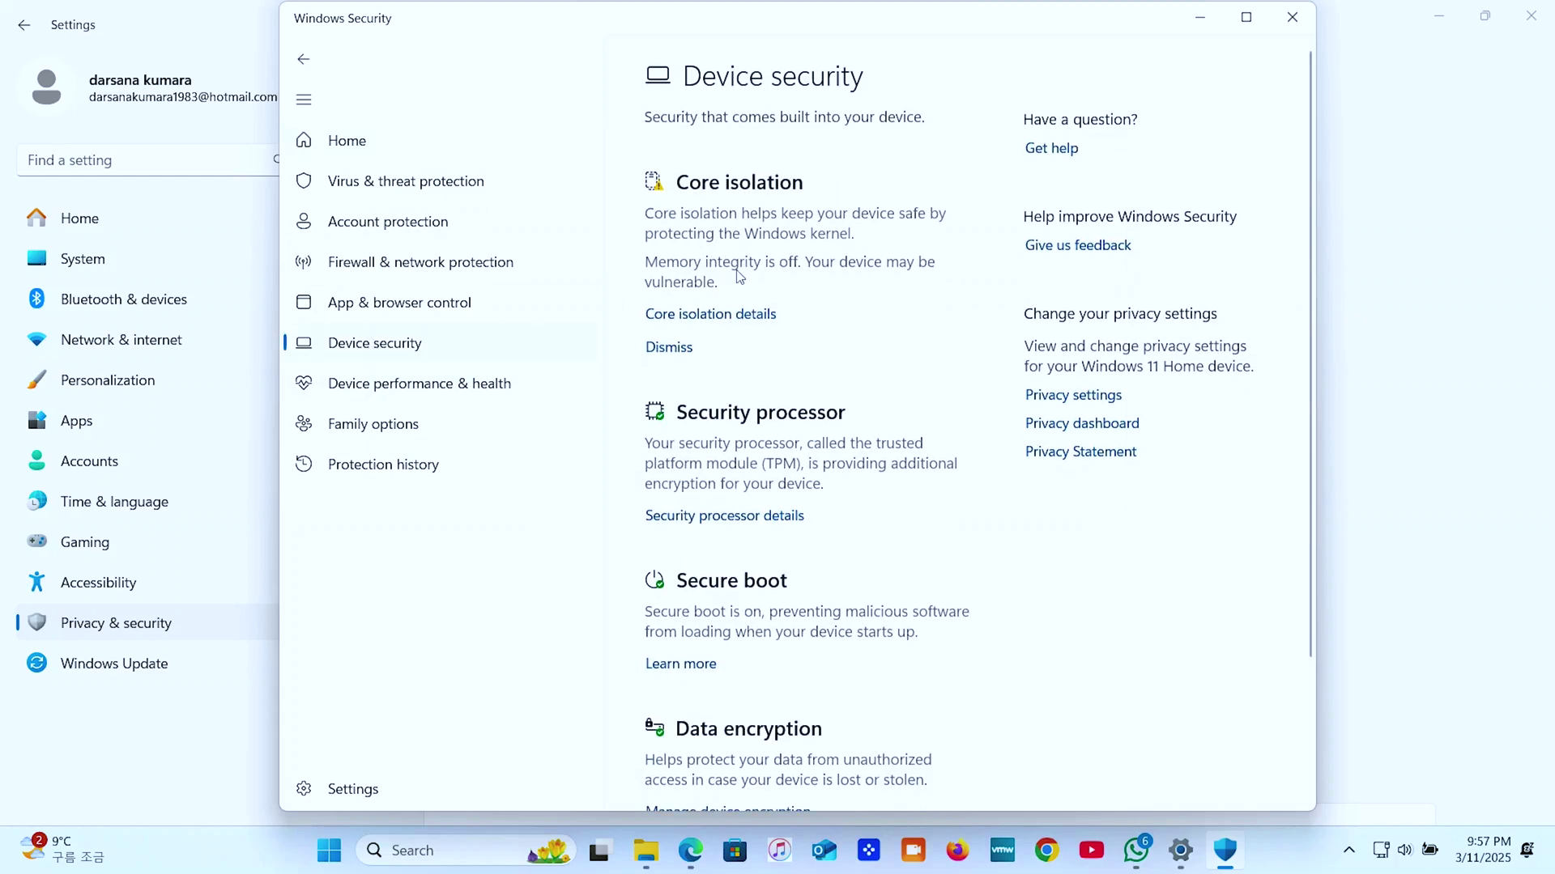
{"action": "left_click", "coordinate": [696, 316]}
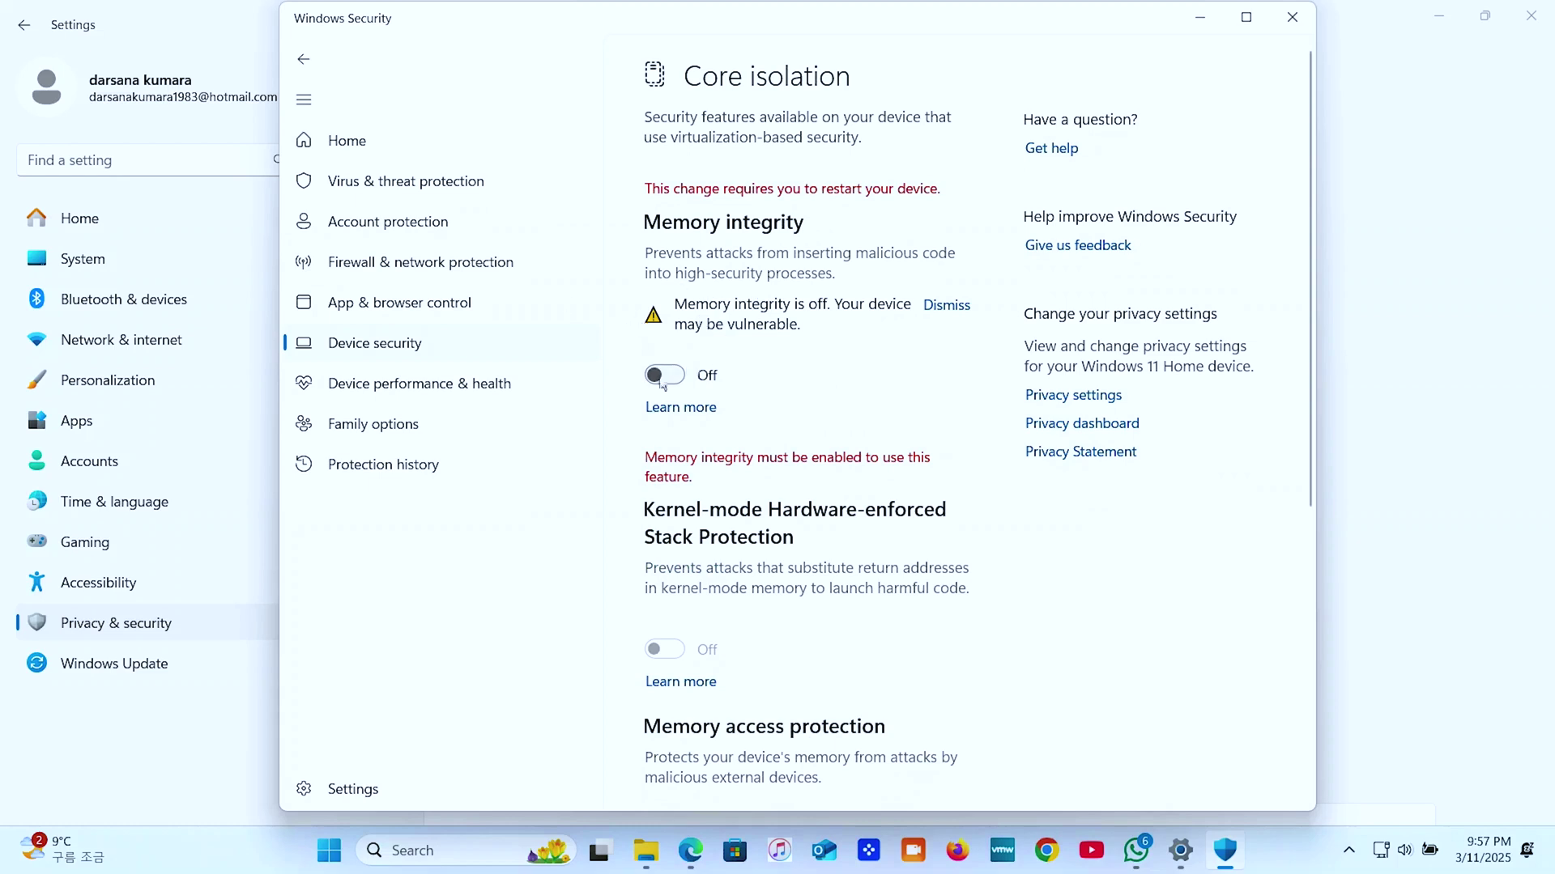
{"action": "left_click", "coordinate": [662, 377]}
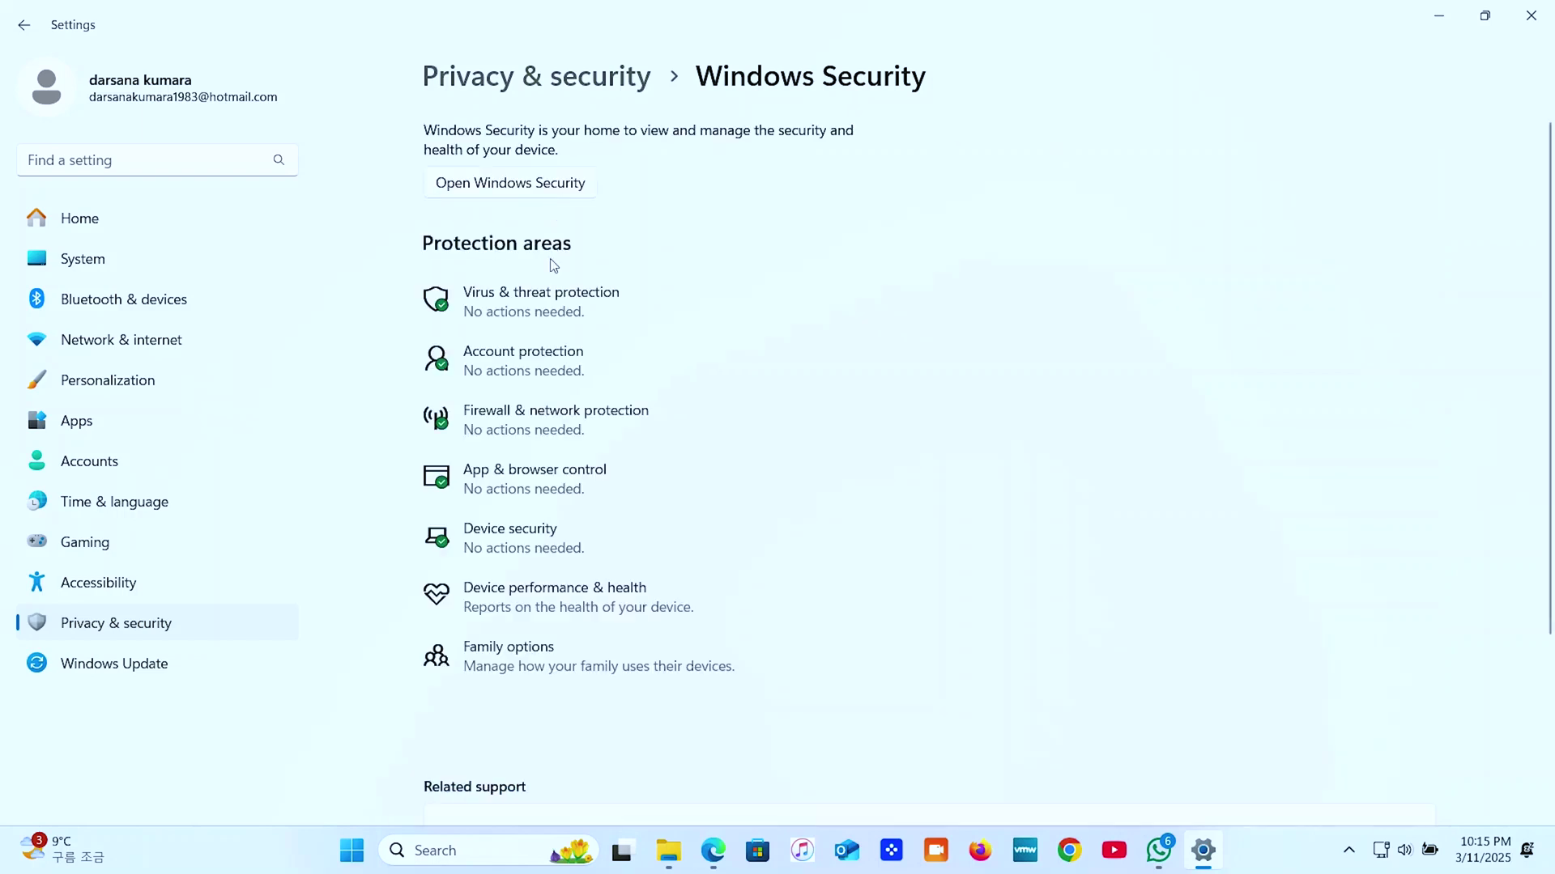
Enable Controlled folder access under ransomware protection, then close Windows Security.
{"action": "left_click", "coordinate": [506, 305]}
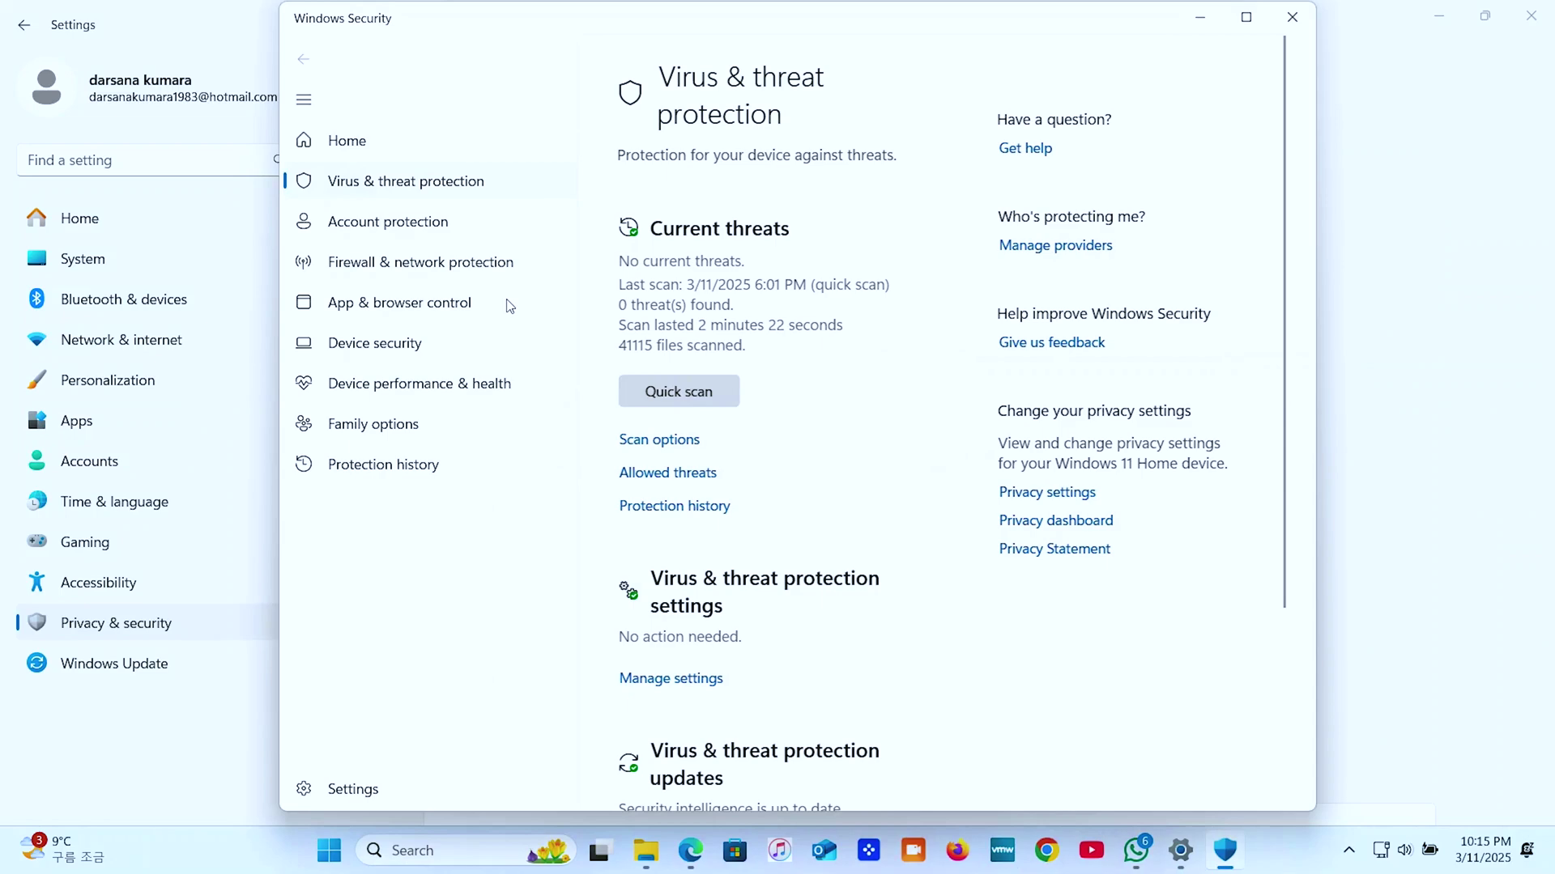
{"action": "scroll", "coordinate": [751, 438], "scroll_direction": "down", "scroll_amount": 3}
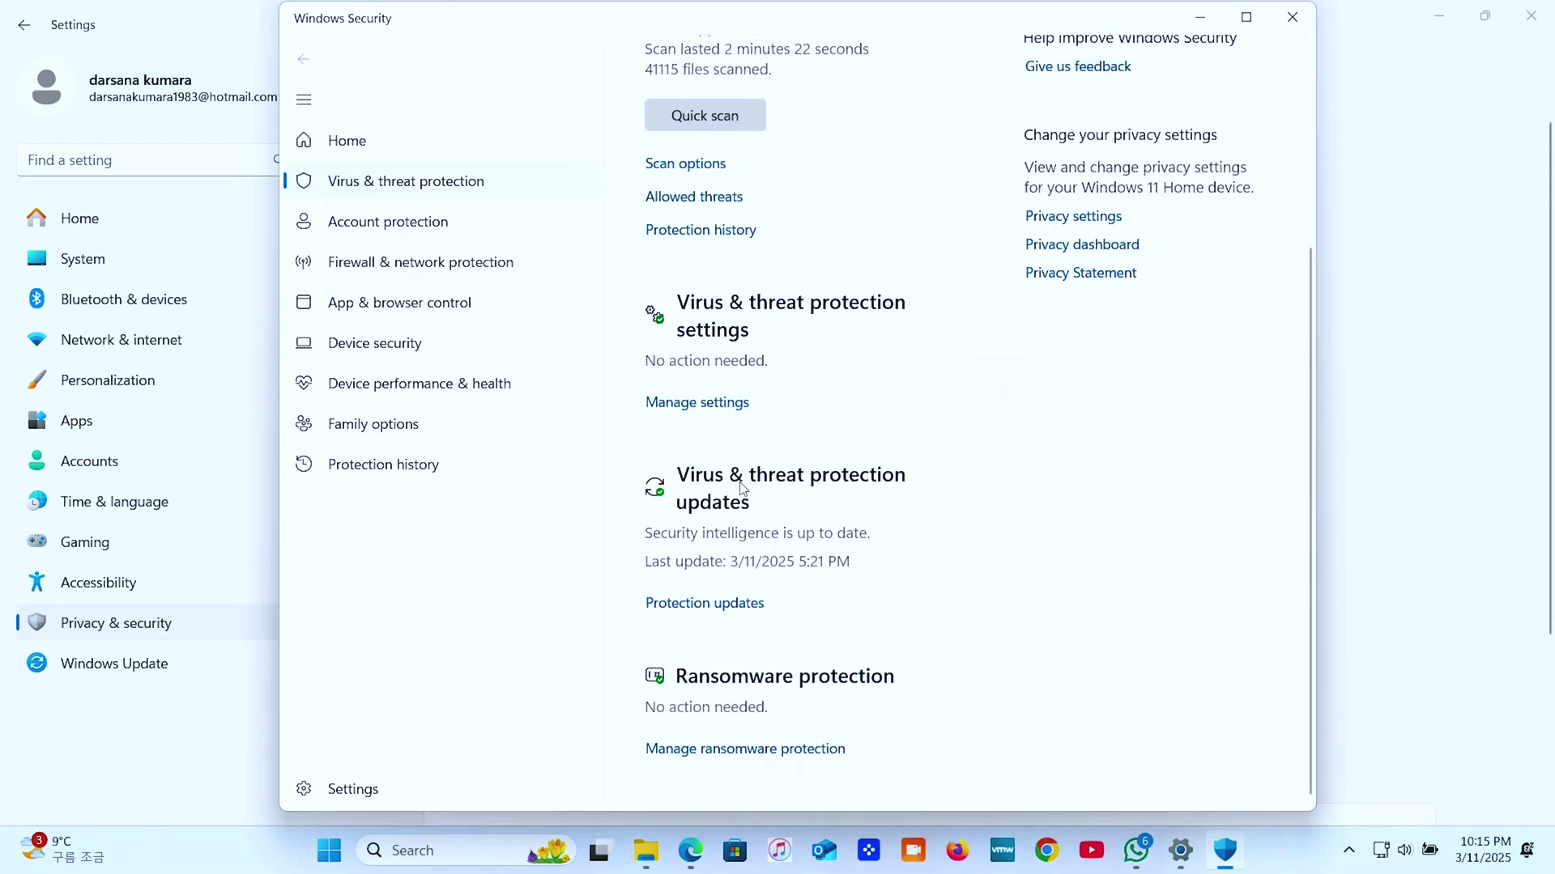
{"action": "left_click", "coordinate": [765, 748]}
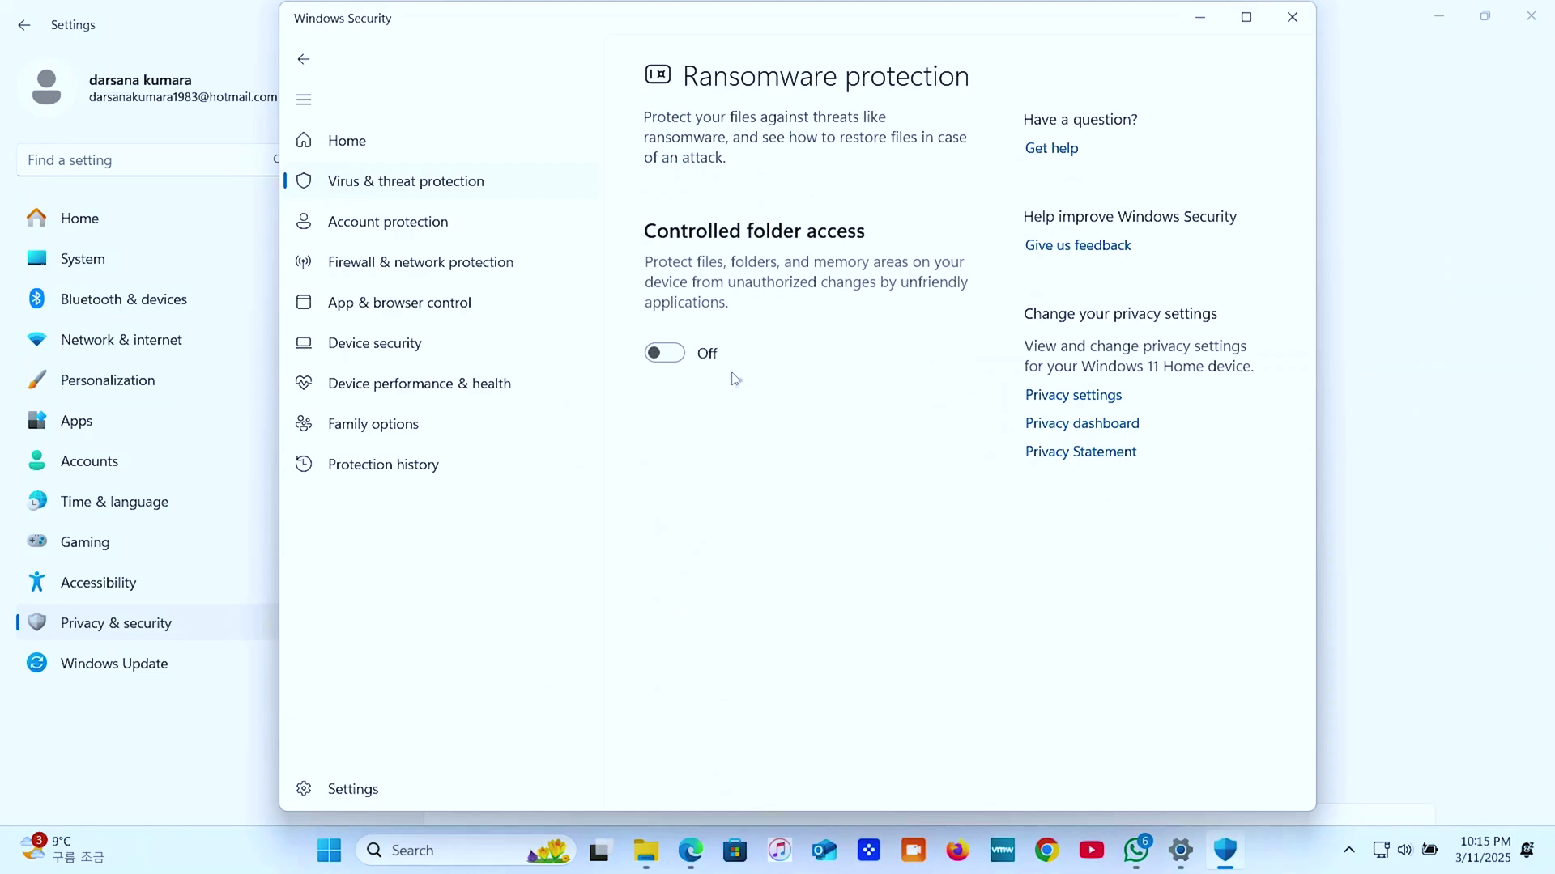
{"action": "left_click", "coordinate": [666, 354]}
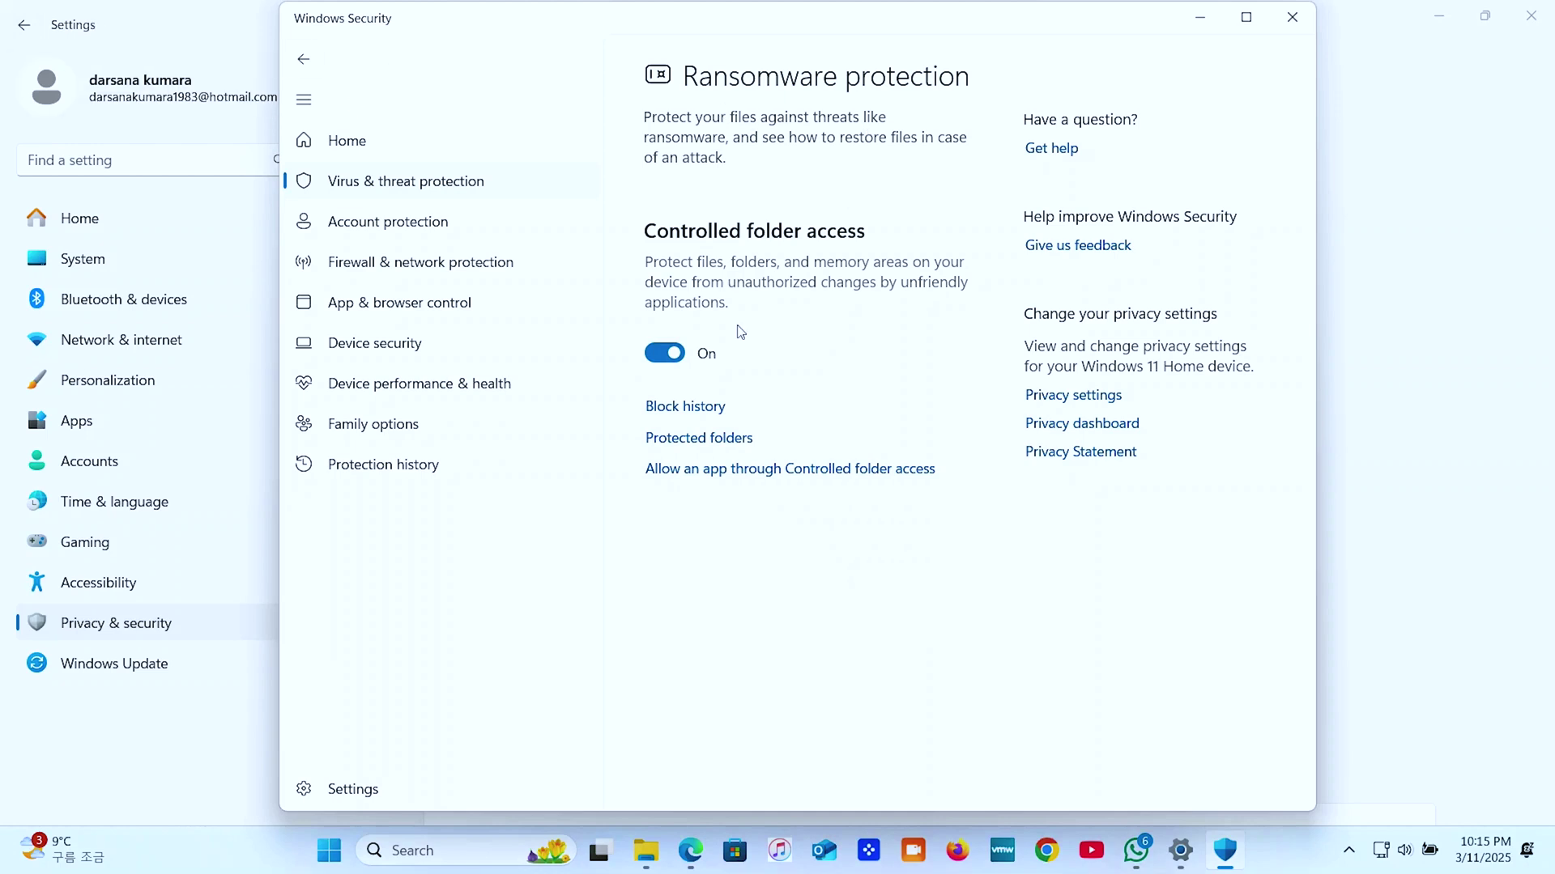
{"action": "left_click", "coordinate": [316, 71]}
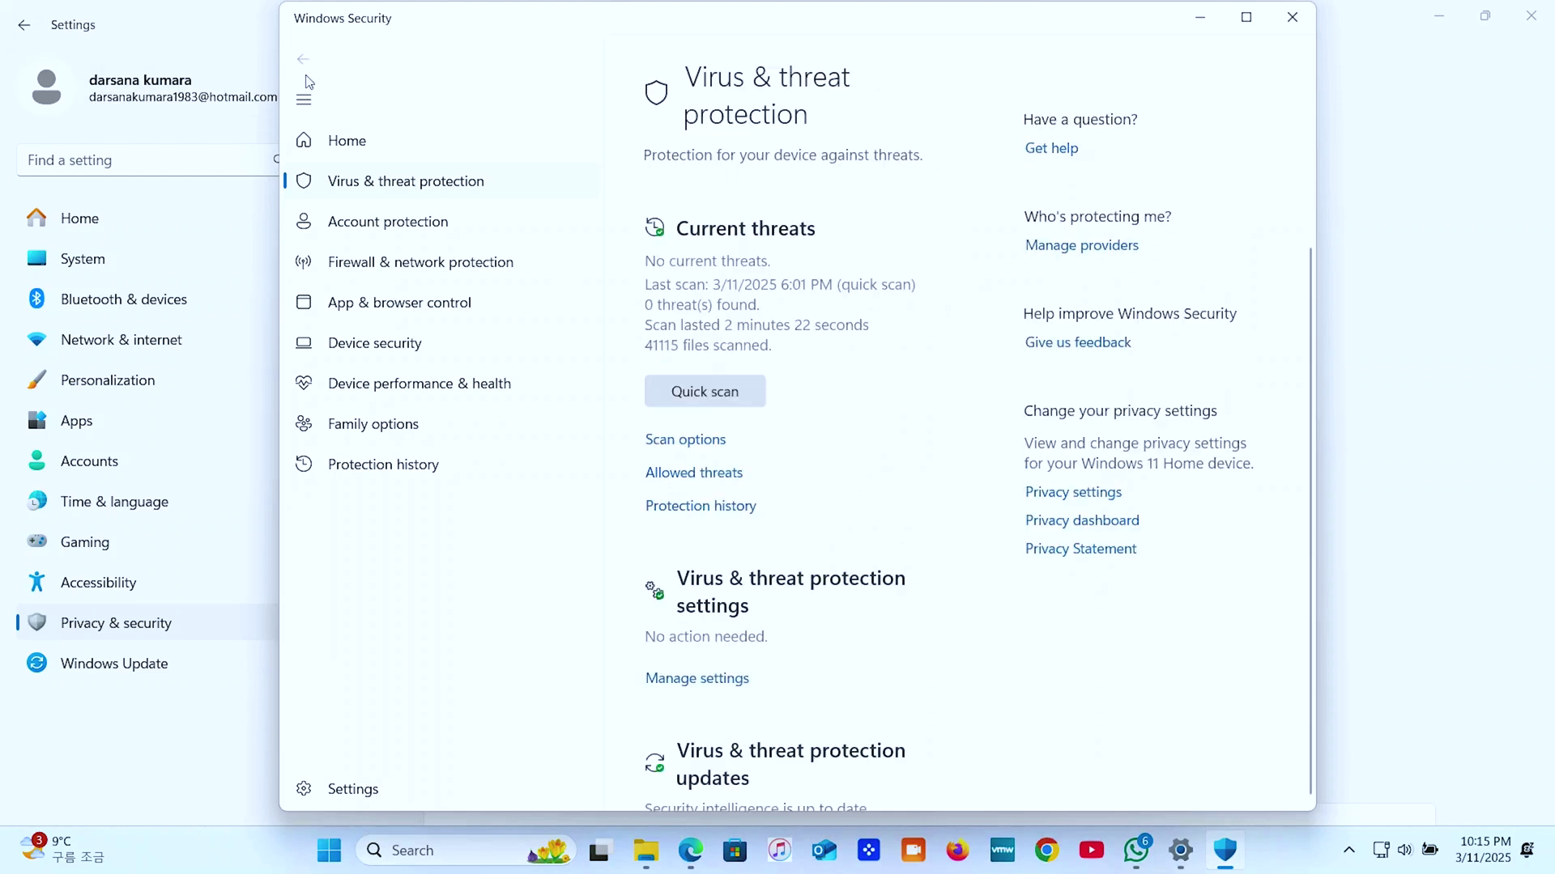
{"action": "left_click", "coordinate": [1291, 16]}
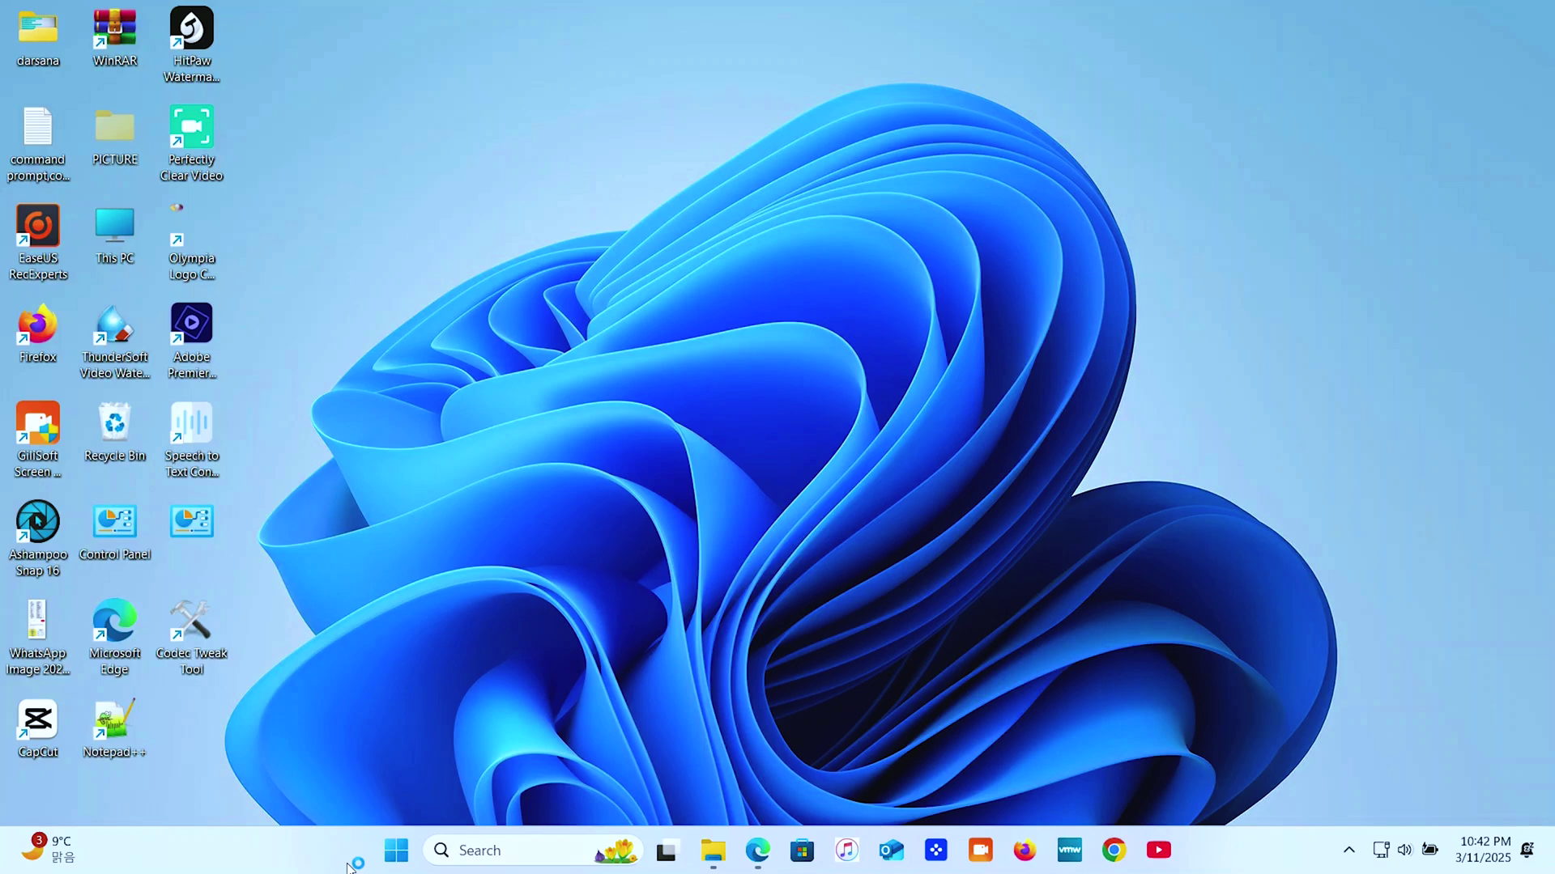
Turn off the advertising ID toggle in Privacy & security > General, then close Settings.
{"action": "left_click", "coordinate": [386, 864]}
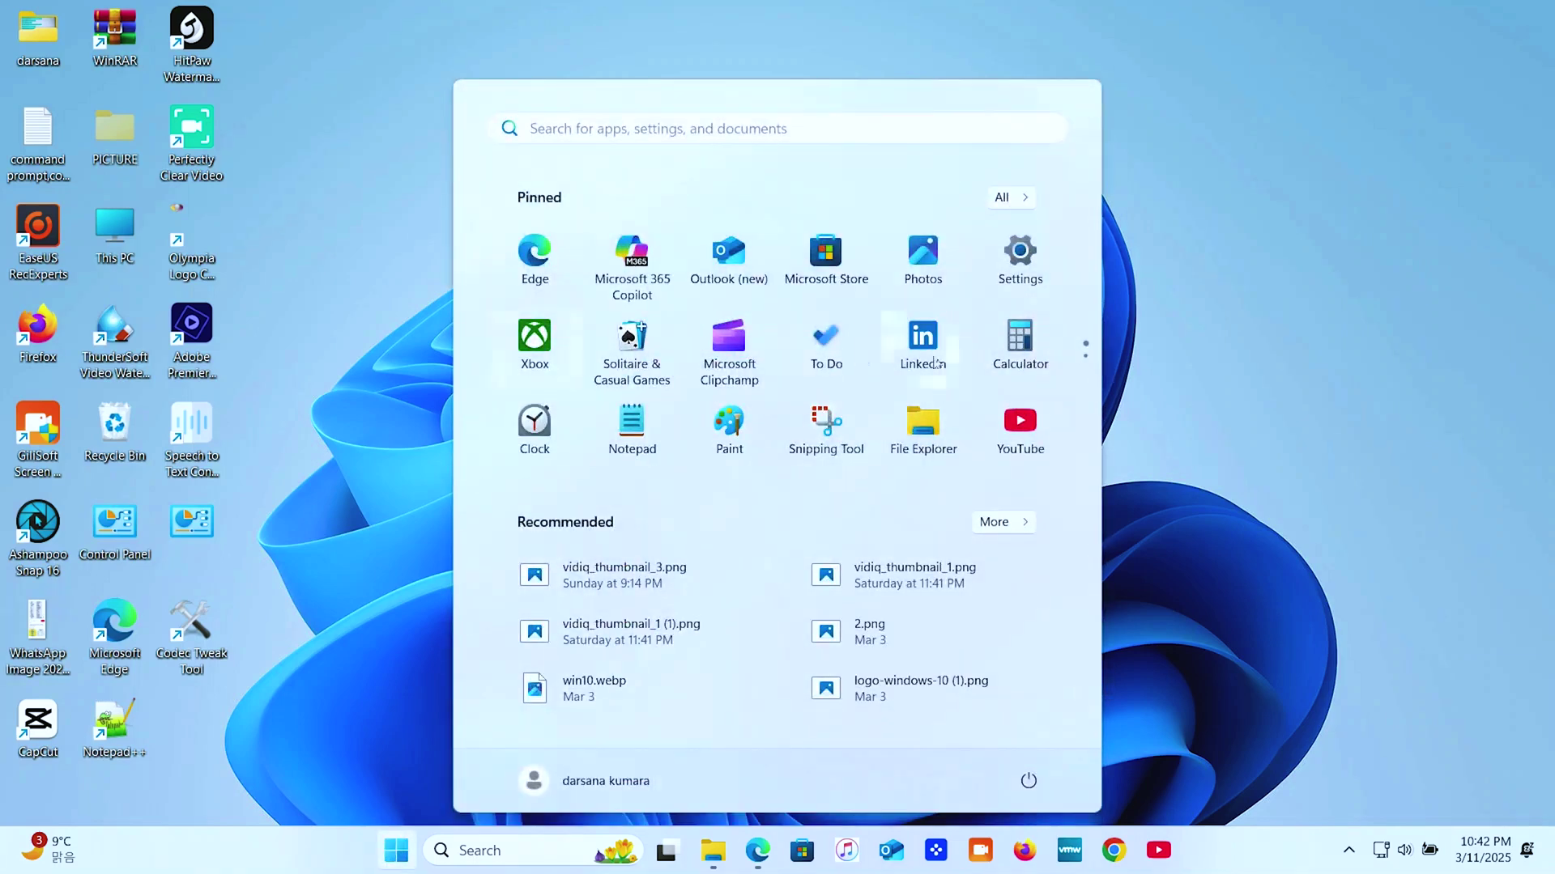
{"action": "left_click", "coordinate": [1047, 273]}
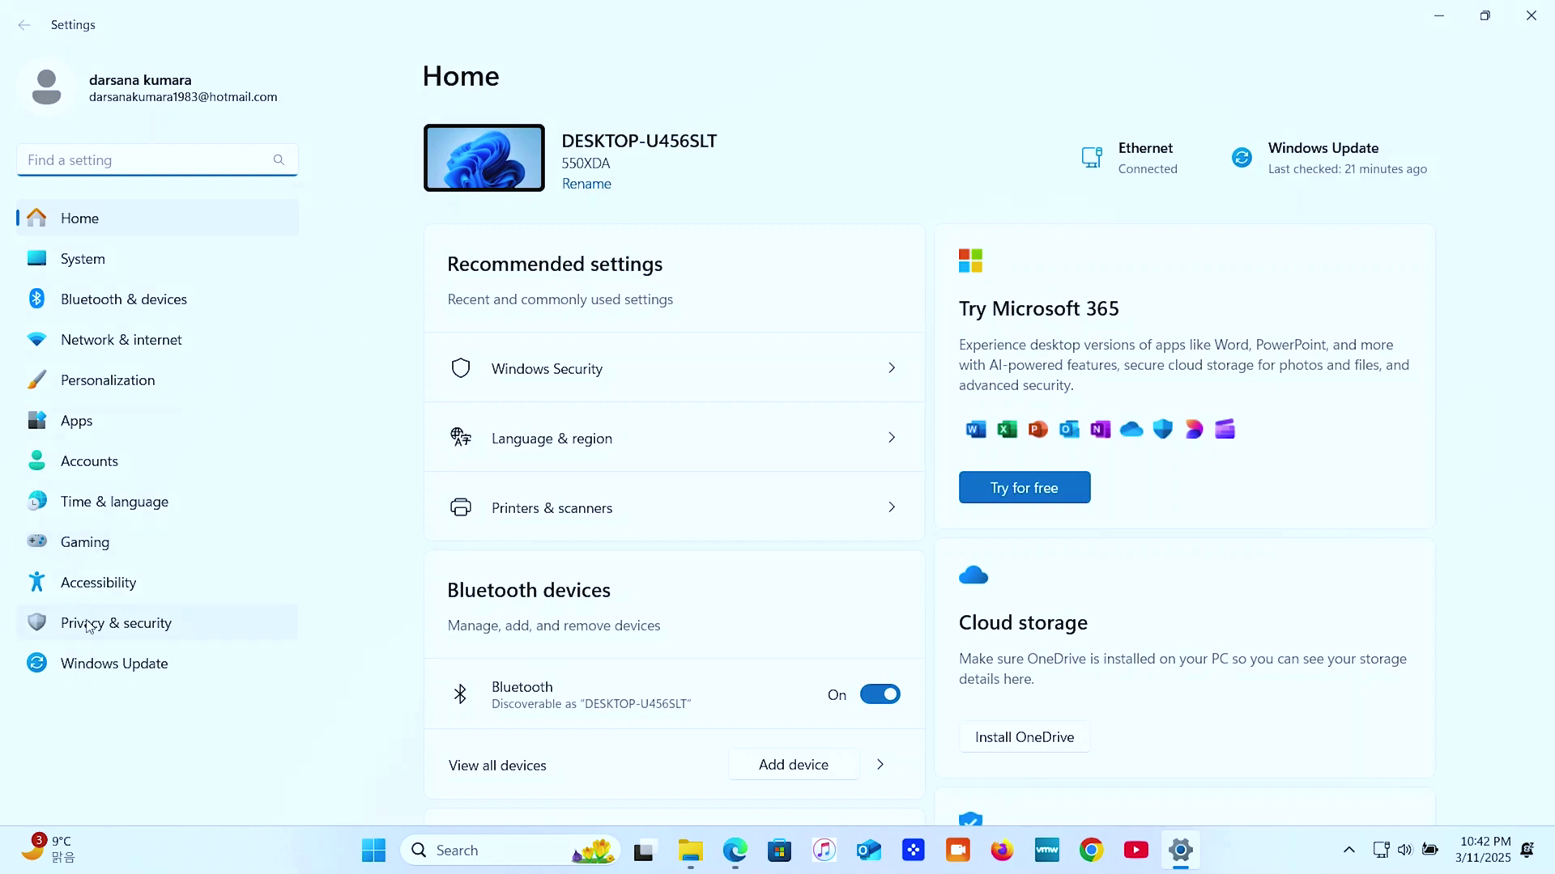
{"action": "left_click", "coordinate": [77, 623]}
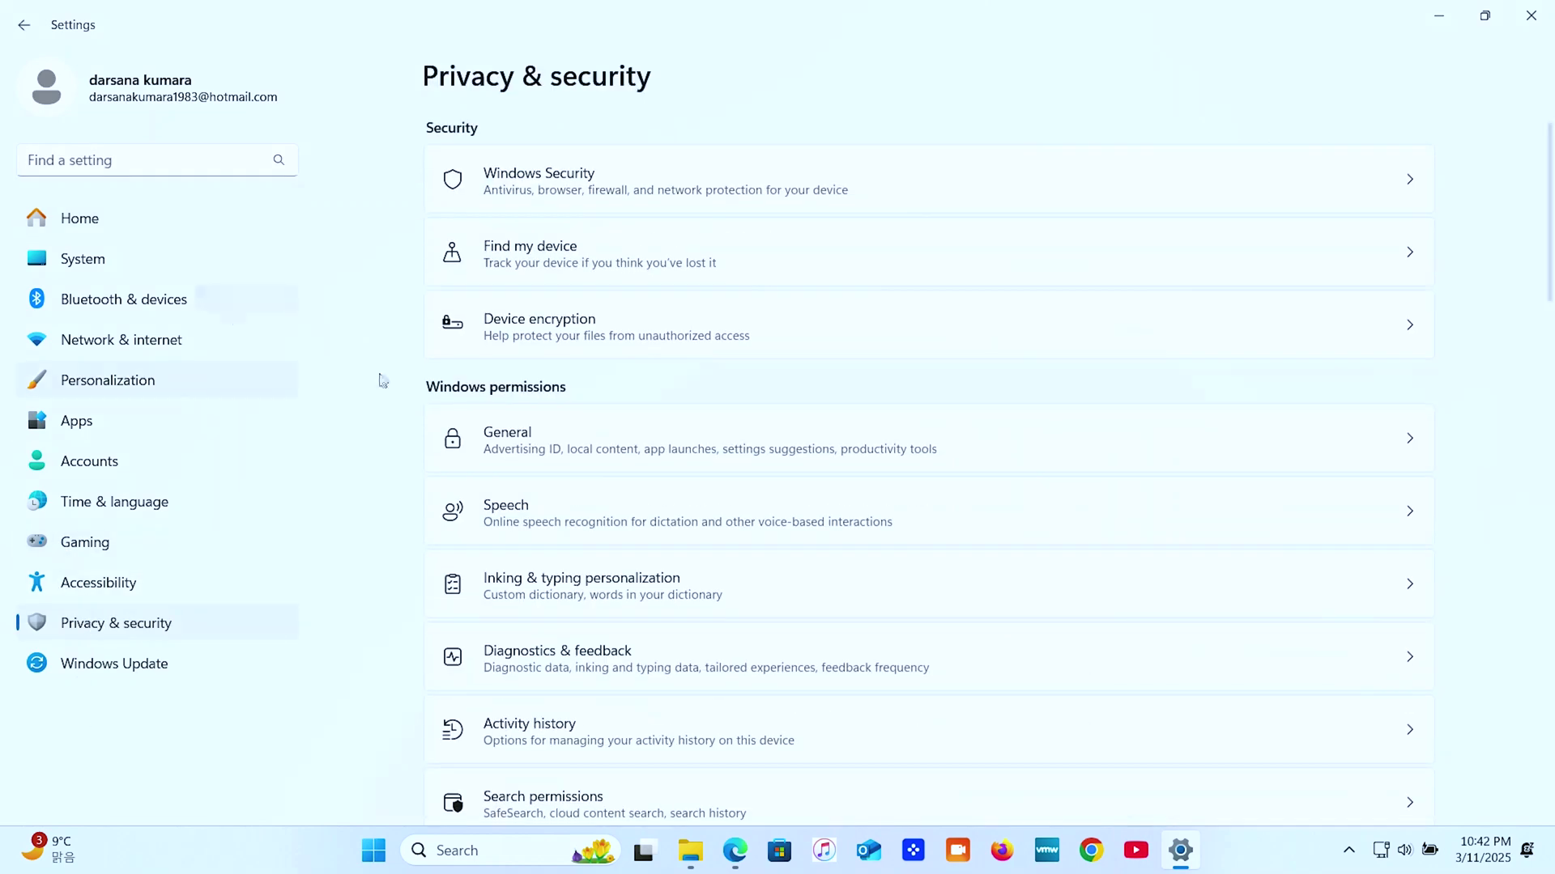
{"action": "left_click", "coordinate": [531, 436]}
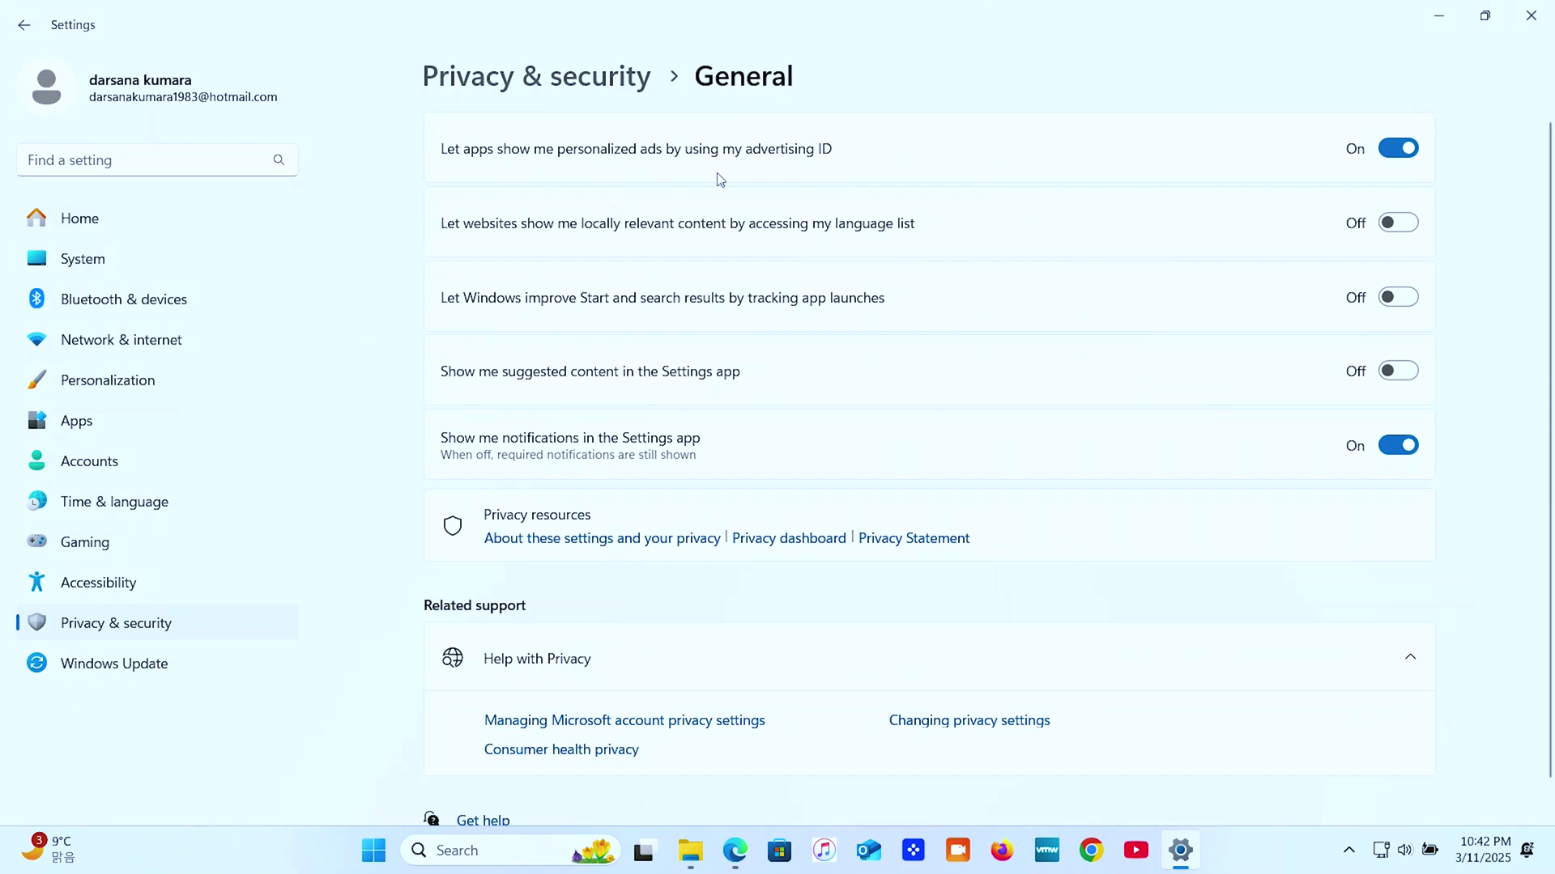
{"action": "left_click", "coordinate": [1381, 152]}
{"action": "left_click", "coordinate": [23, 25]}
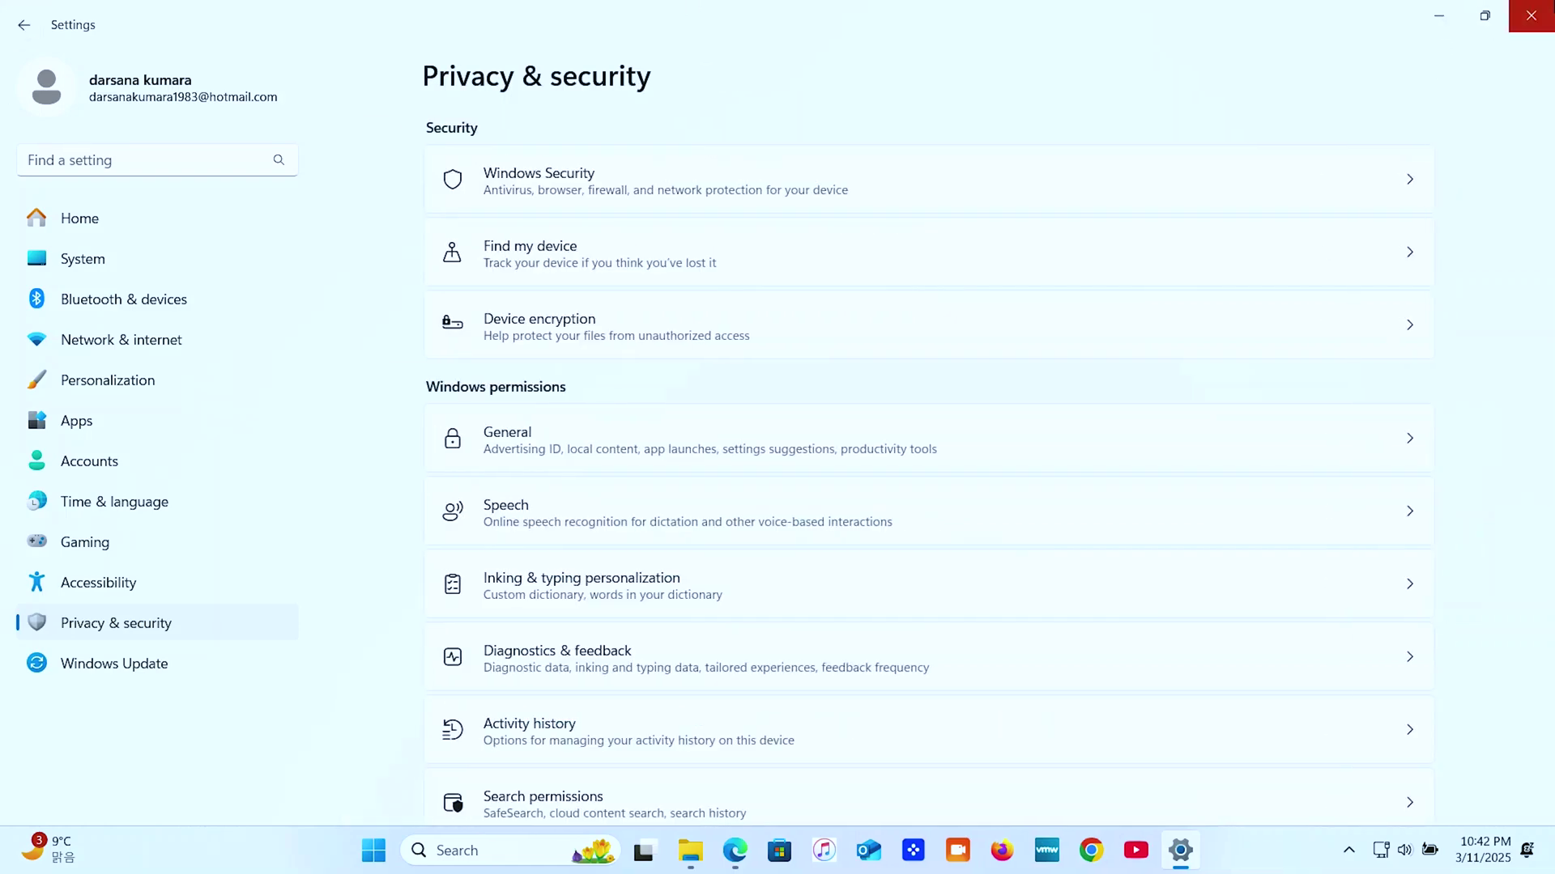
{"action": "left_click", "coordinate": [1530, 16]}
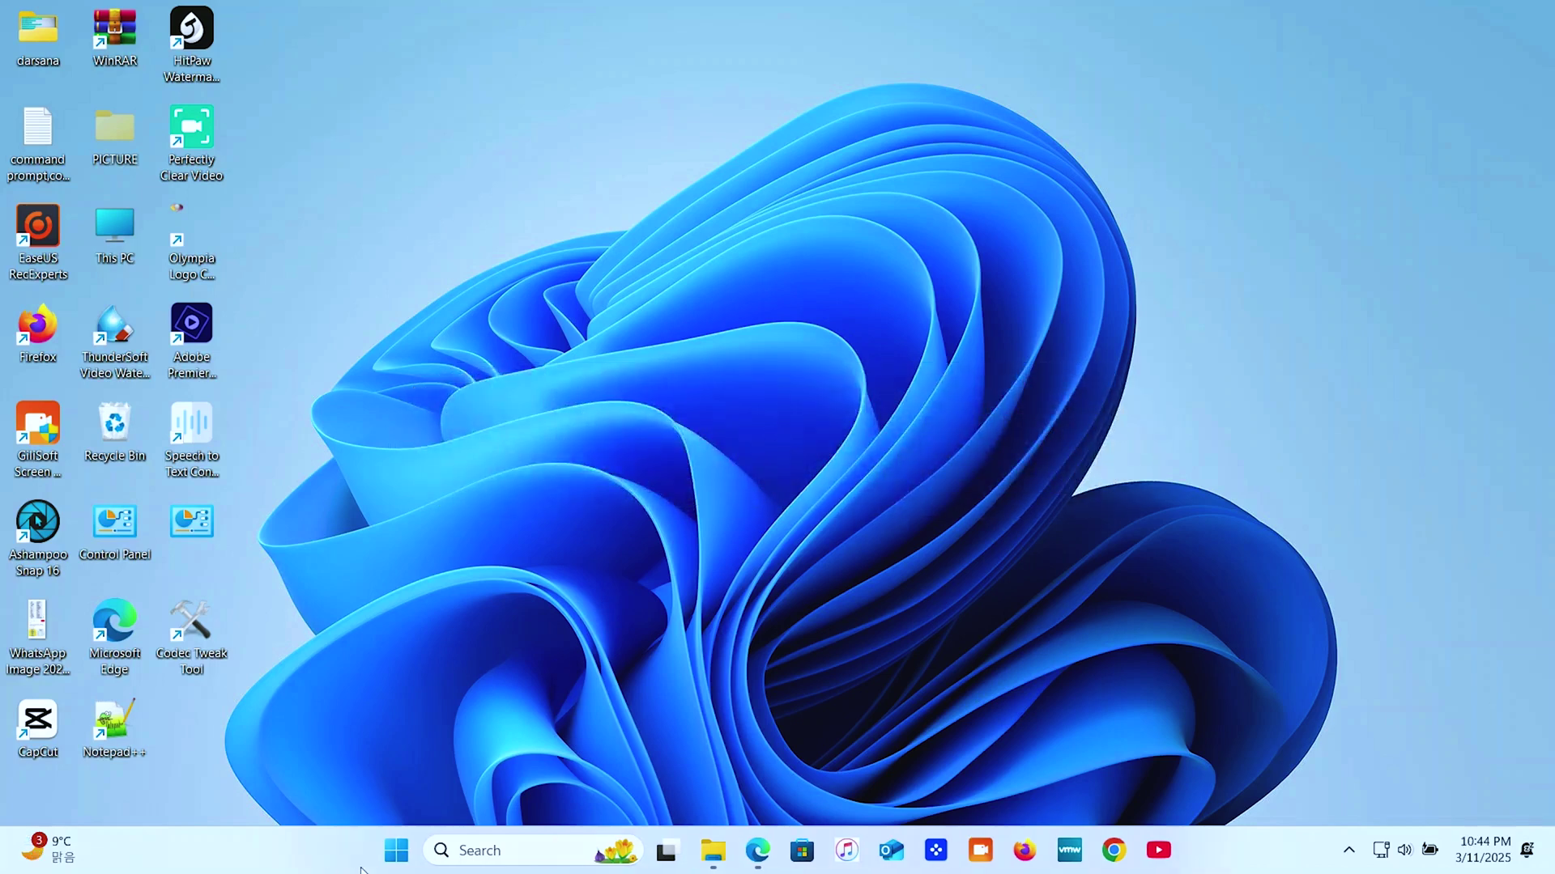
Turn on 'Receive updates for other Microsoft products' in Windows Update's Advanced options, then close Settings.
{"action": "left_click", "coordinate": [396, 865]}
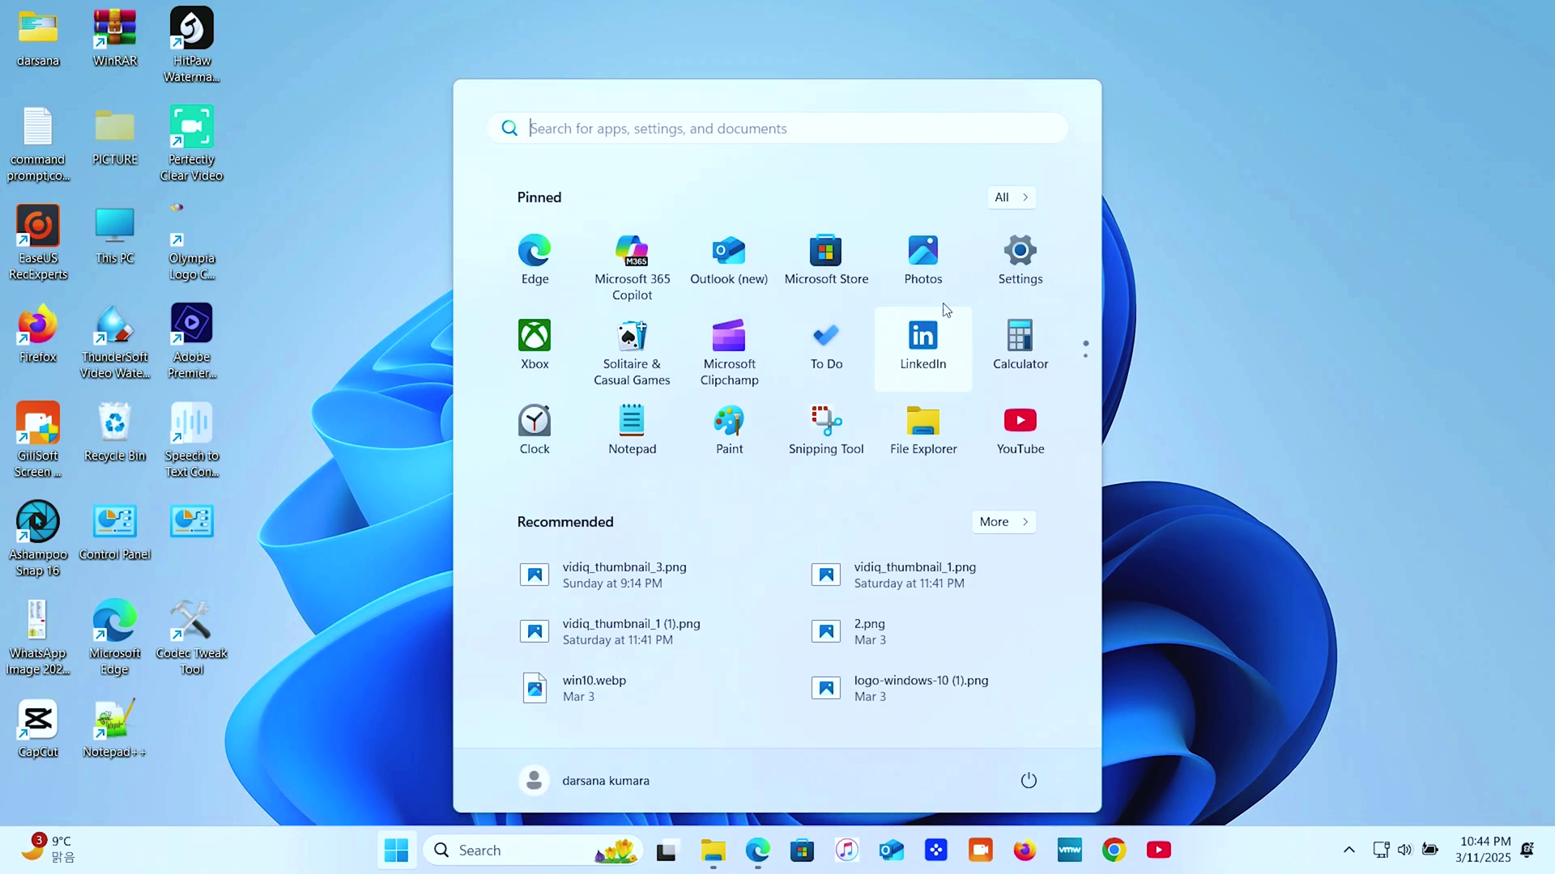
{"action": "left_click", "coordinate": [1040, 253]}
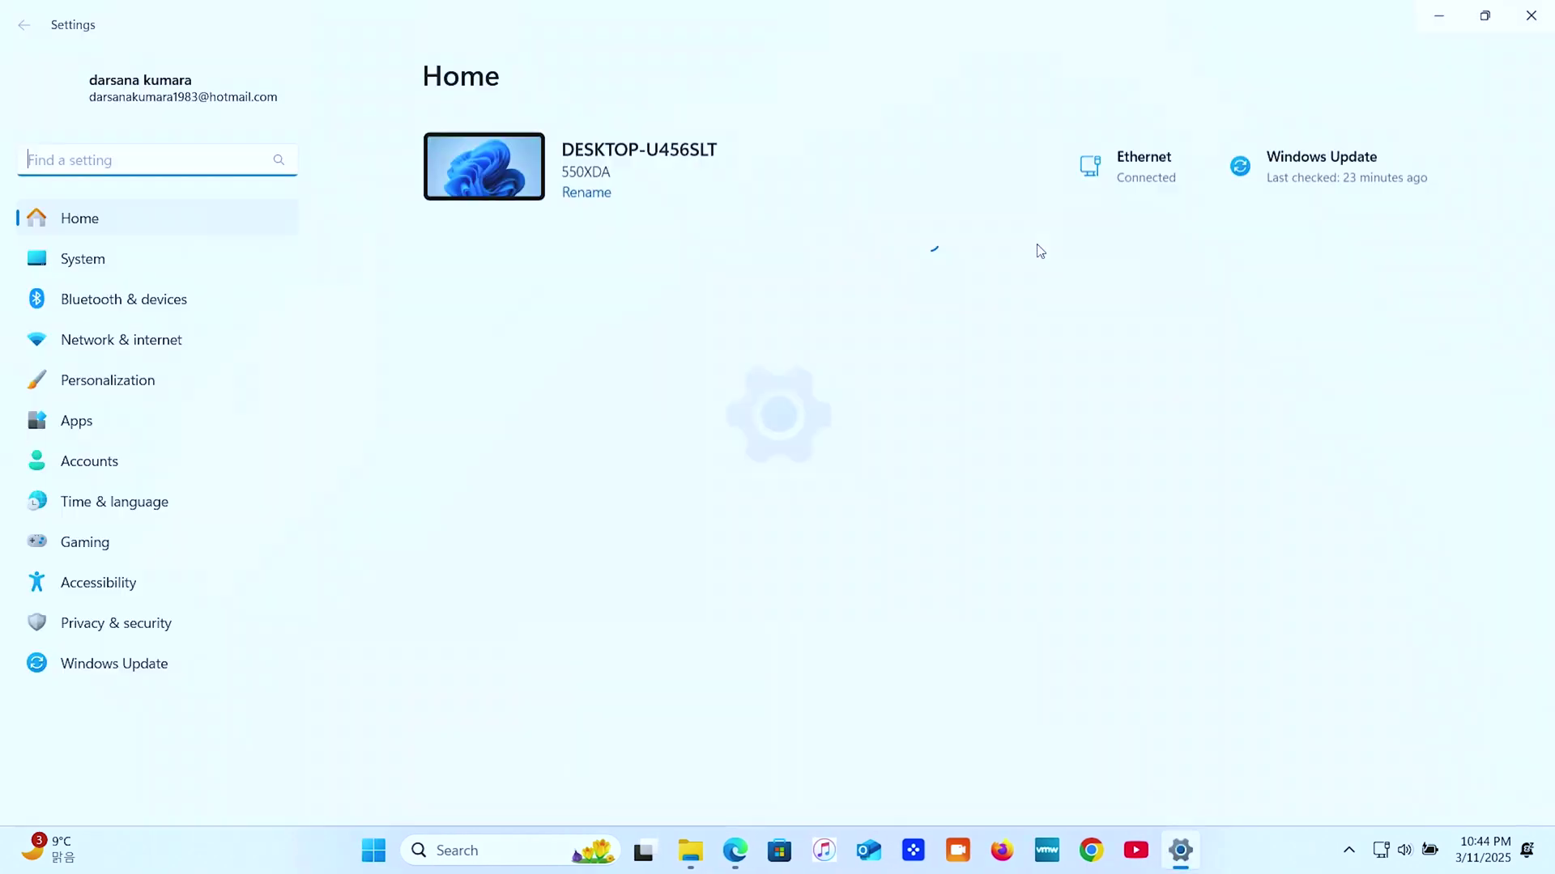
{"action": "left_click", "coordinate": [57, 672]}
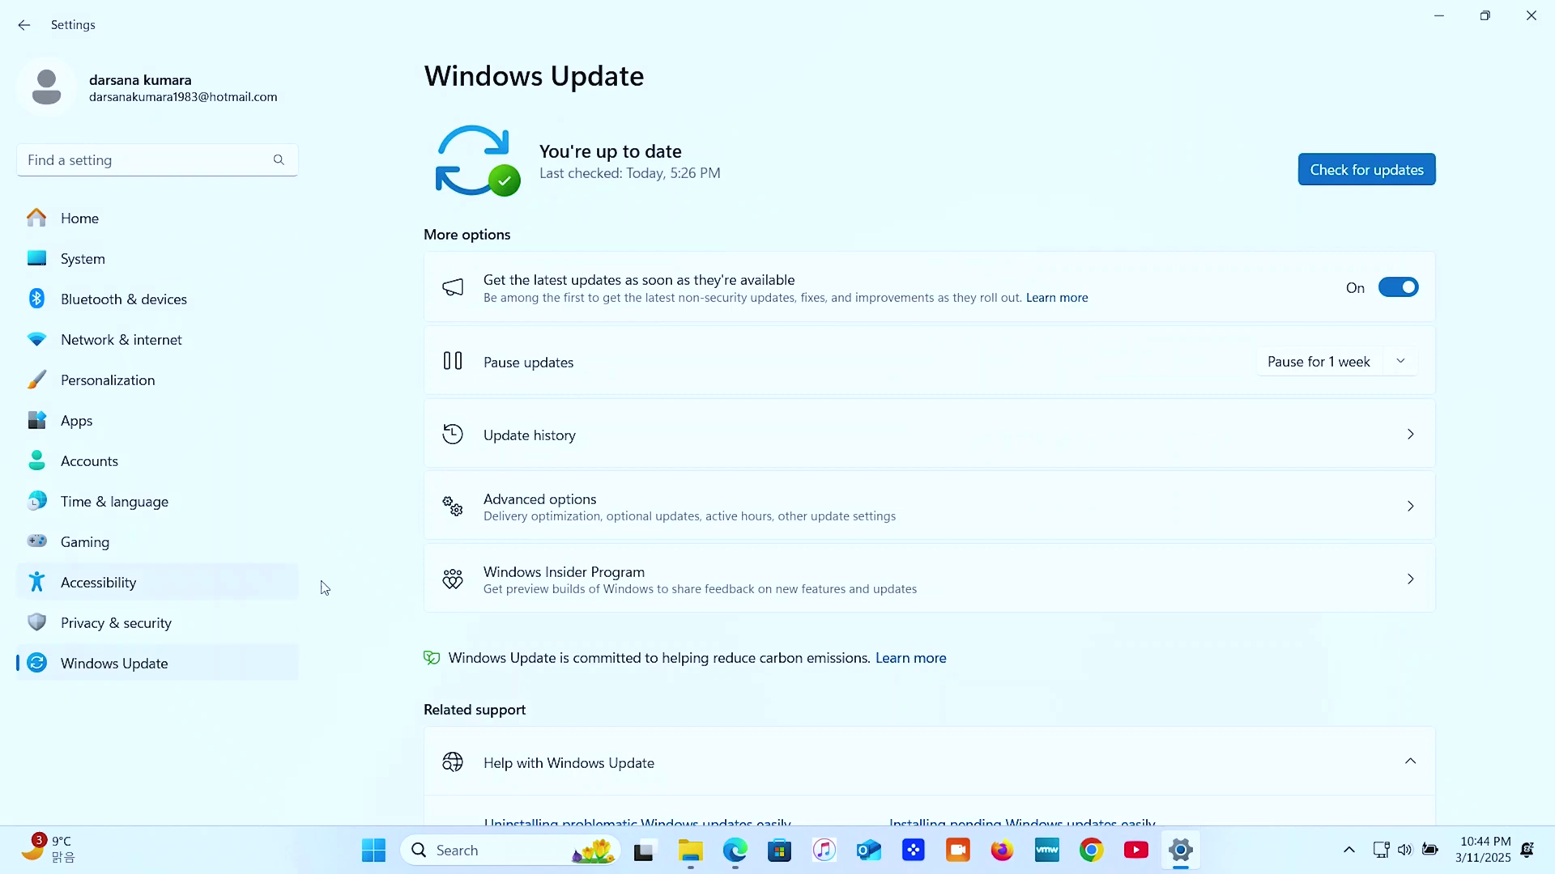
{"action": "left_click", "coordinate": [553, 521]}
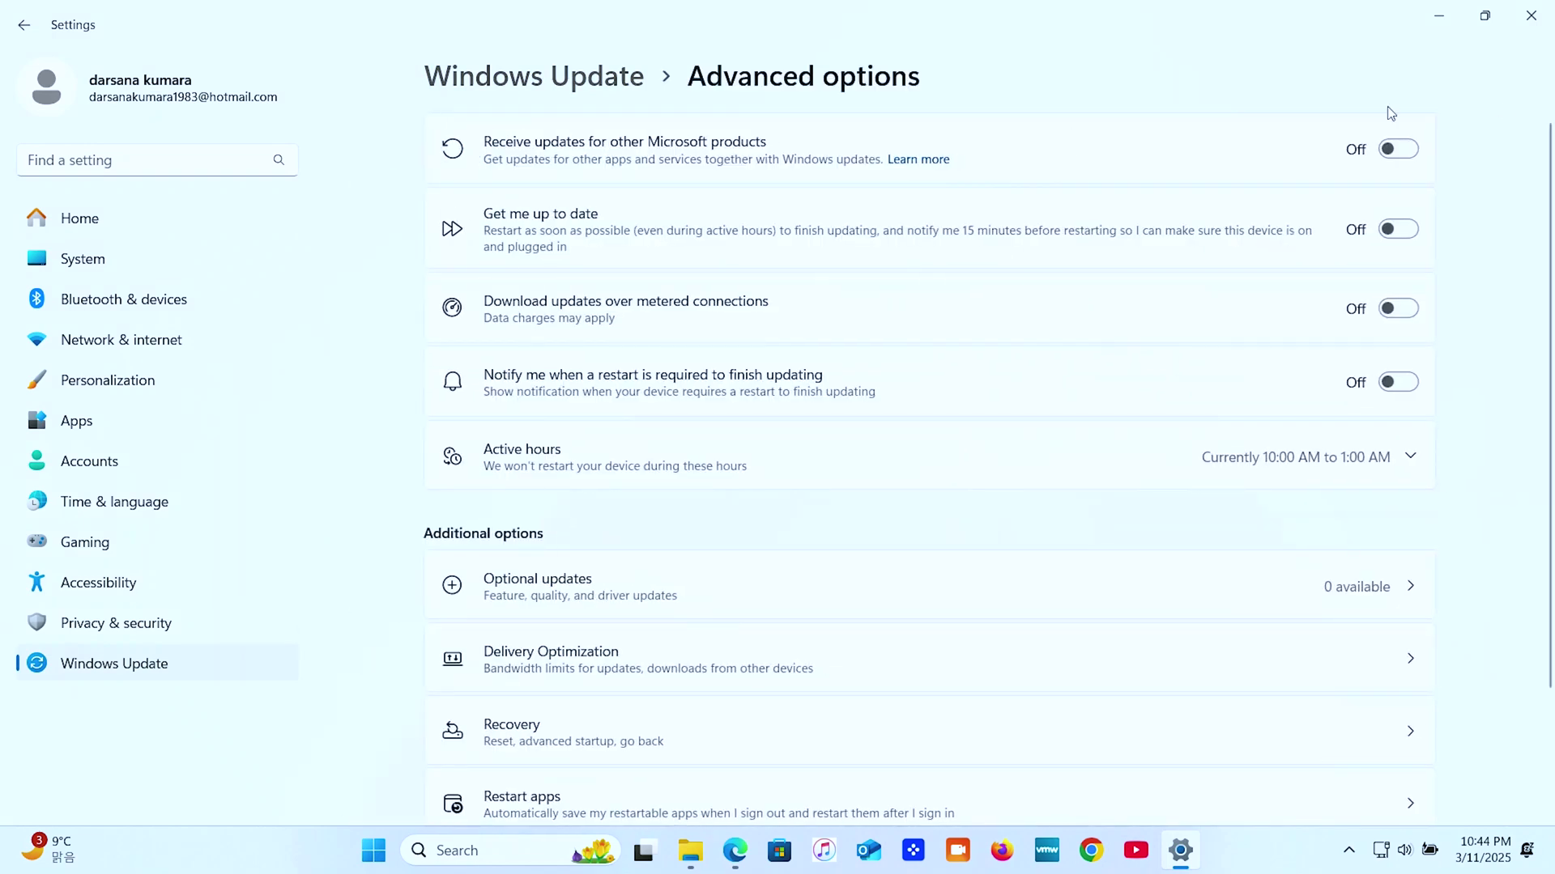
{"action": "left_click", "coordinate": [1401, 151]}
{"action": "left_click", "coordinate": [19, 25]}
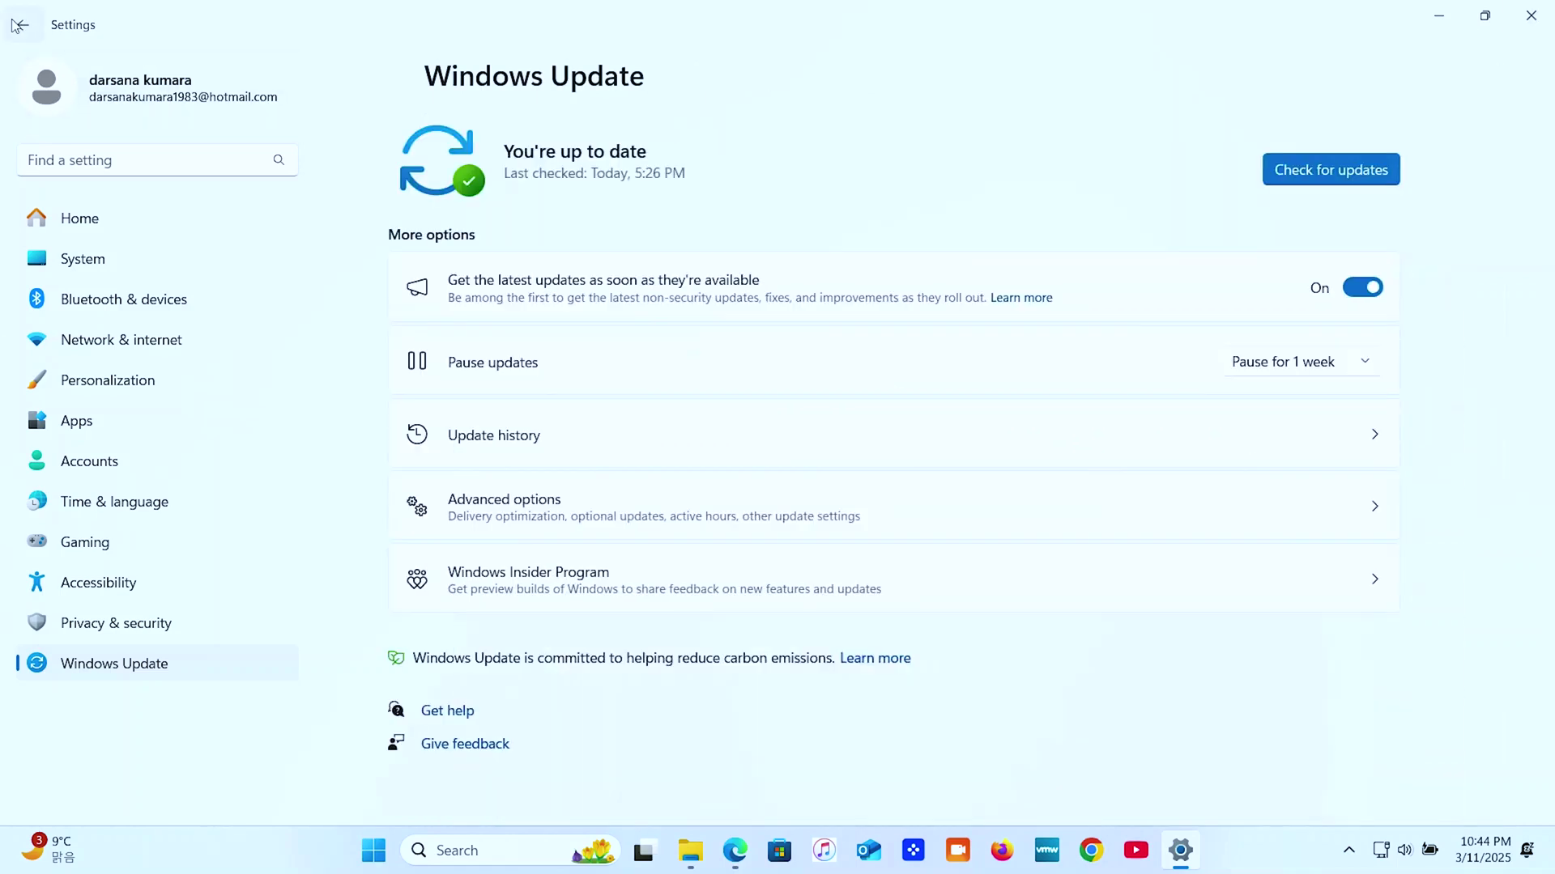
{"action": "left_click", "coordinate": [1530, 14]}
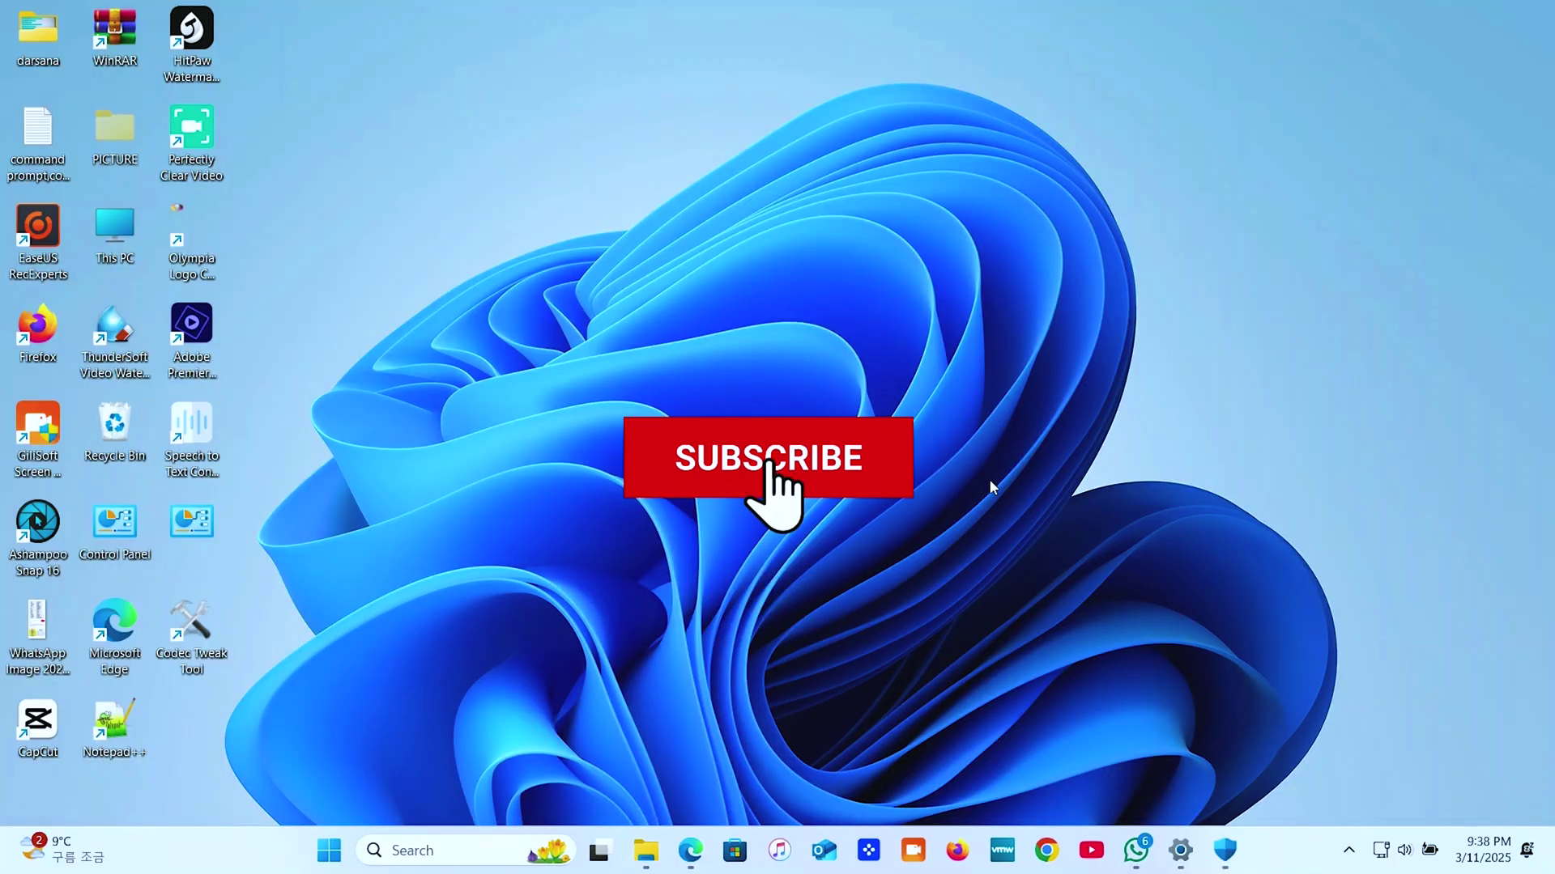